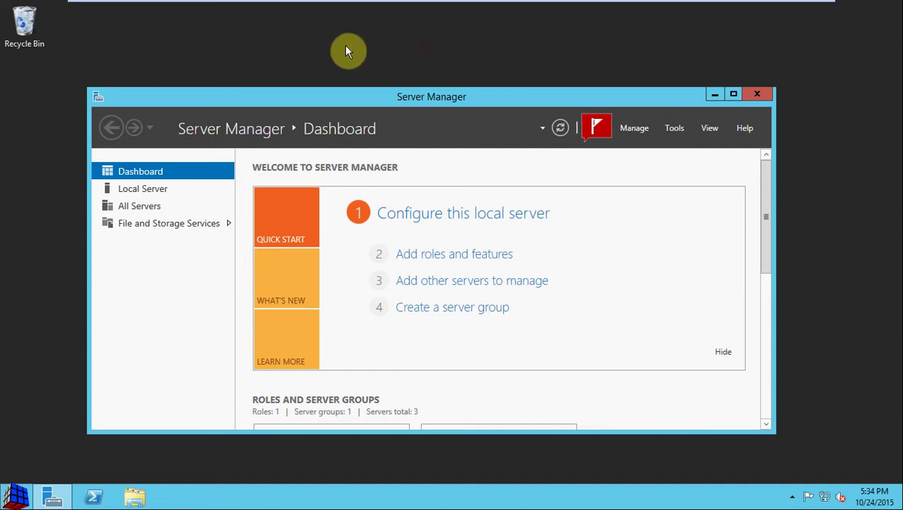
# Launch the Local Users and Groups console (lusrmgr) by searching 'lusr' from the Start menu
pyautogui.moveTo(421, 5)
pyautogui.click(17, 495)
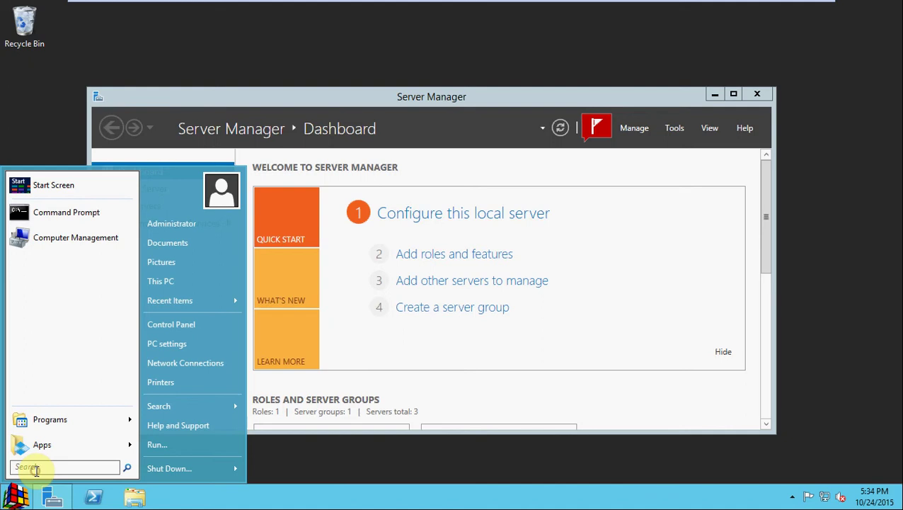
pyautogui.click(36, 469)
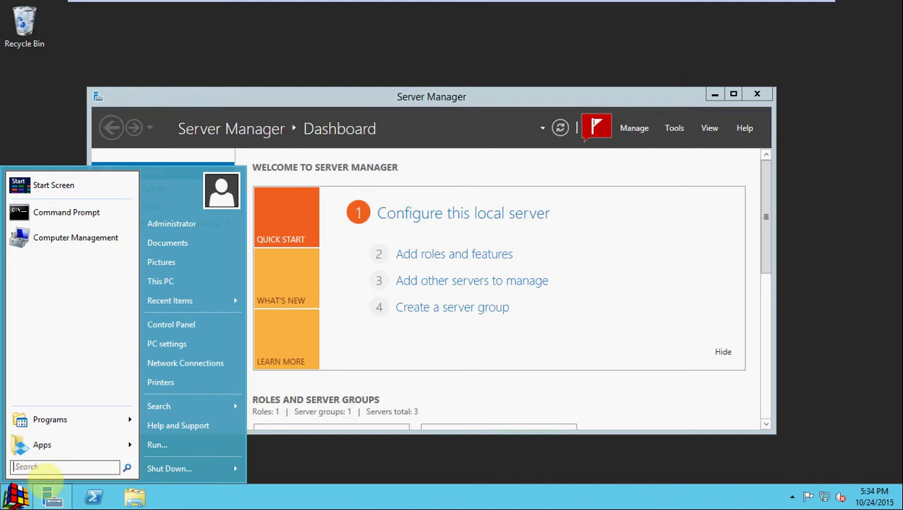
pyautogui.write('lusr')
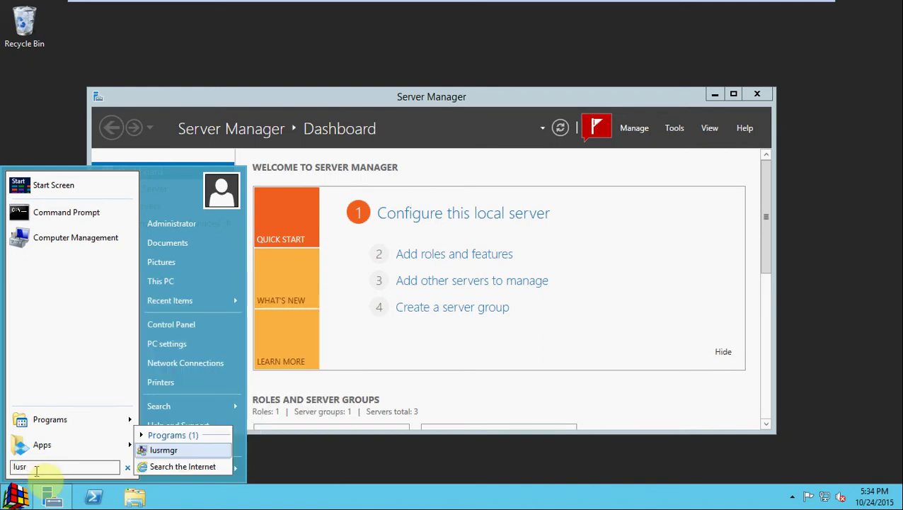
pyautogui.click(175, 447)
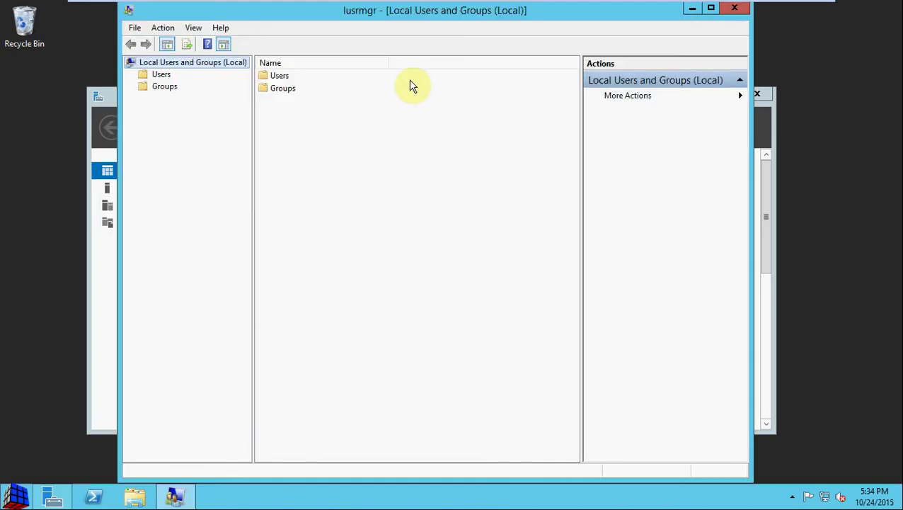
# Create local user Sales2 without a forced password change and with a never-expiring password
pyautogui.click(164, 74)
pyautogui.rightClick(344, 167)
pyautogui.click(422, 178)
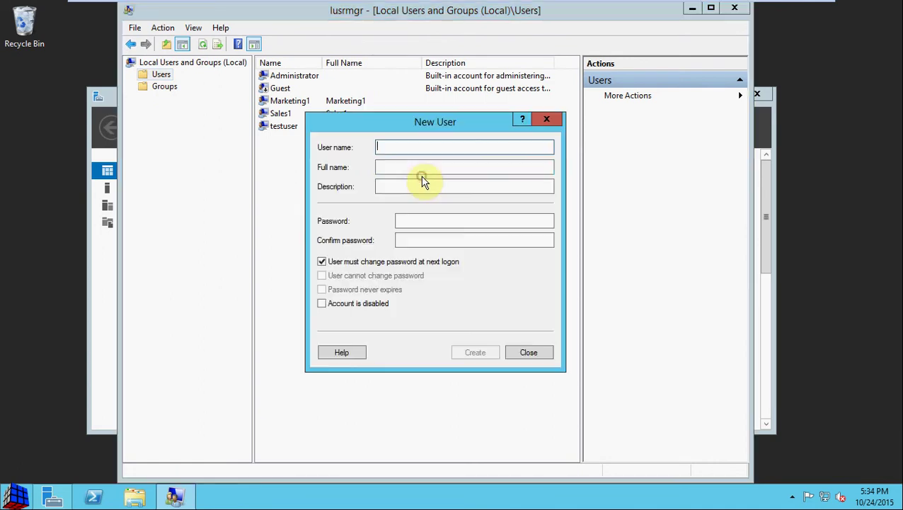
pyautogui.write('Sales2')
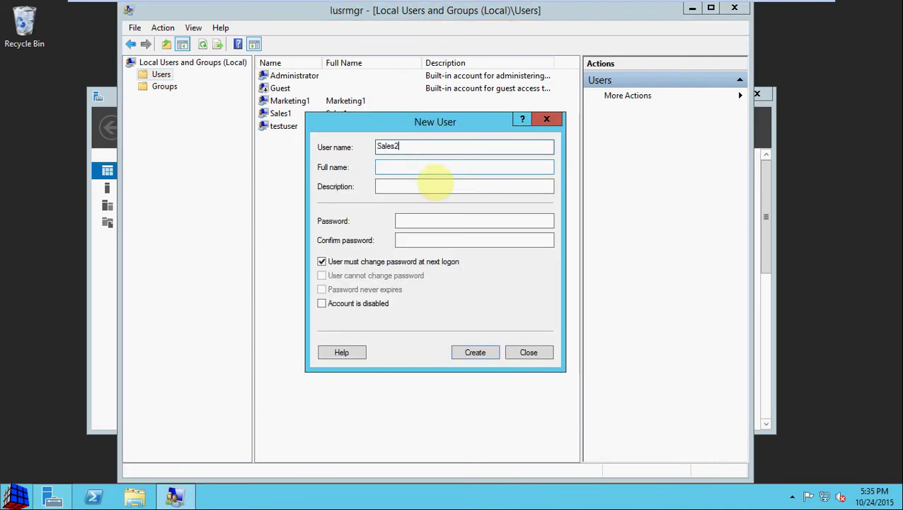
pyautogui.click(429, 261)
pyautogui.click(383, 292)
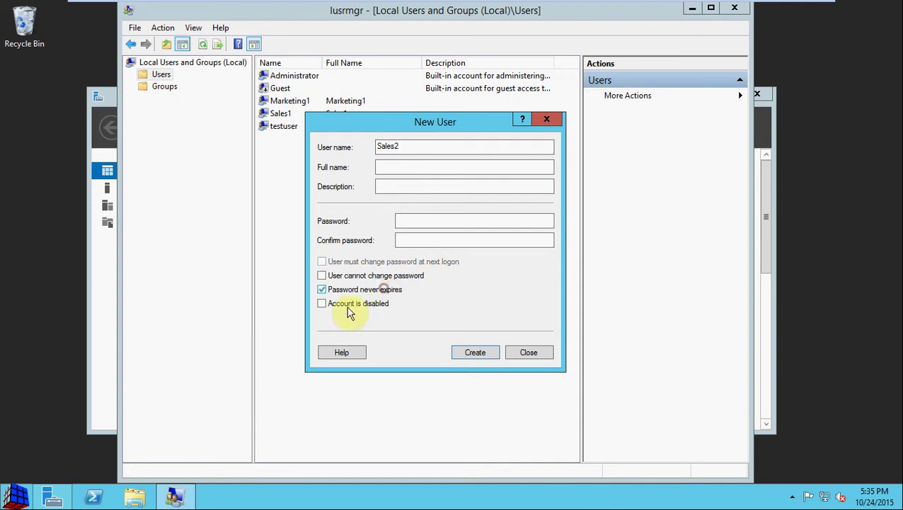
pyautogui.click(470, 351)
pyautogui.click(532, 352)
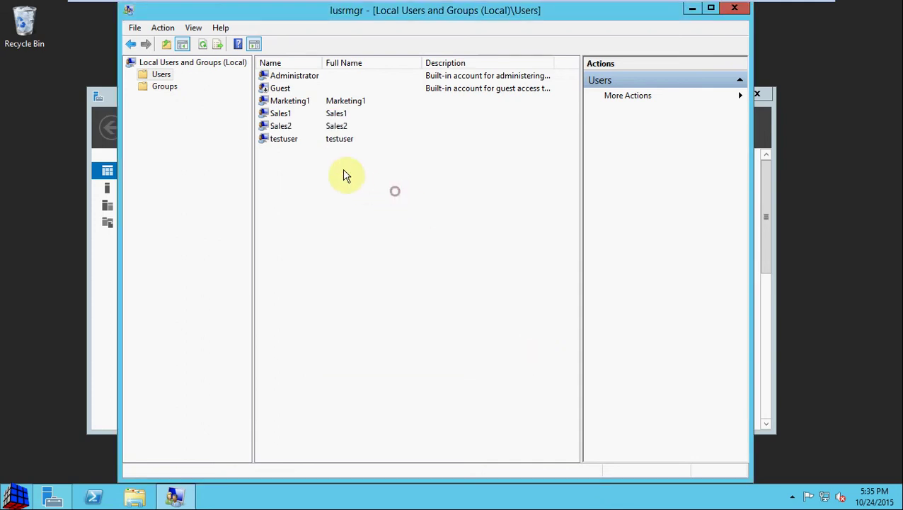
pyautogui.click(336, 126)
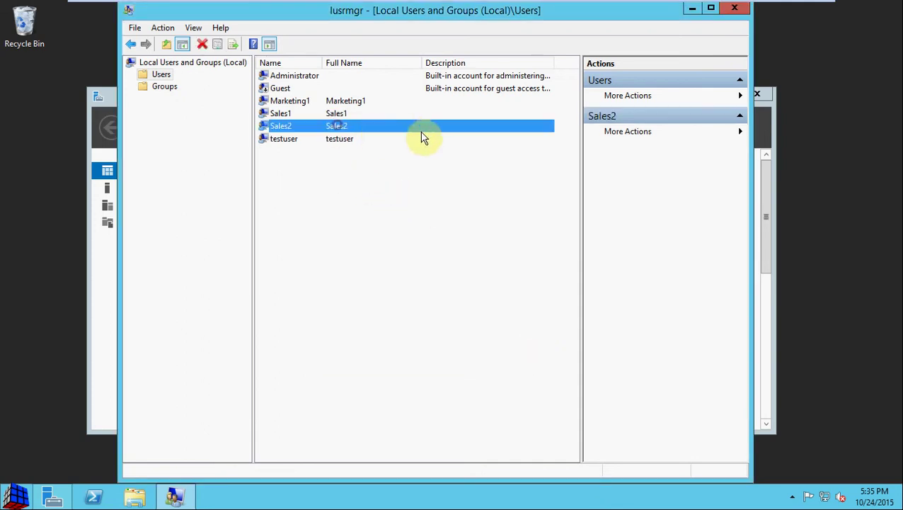
pyautogui.click(173, 89)
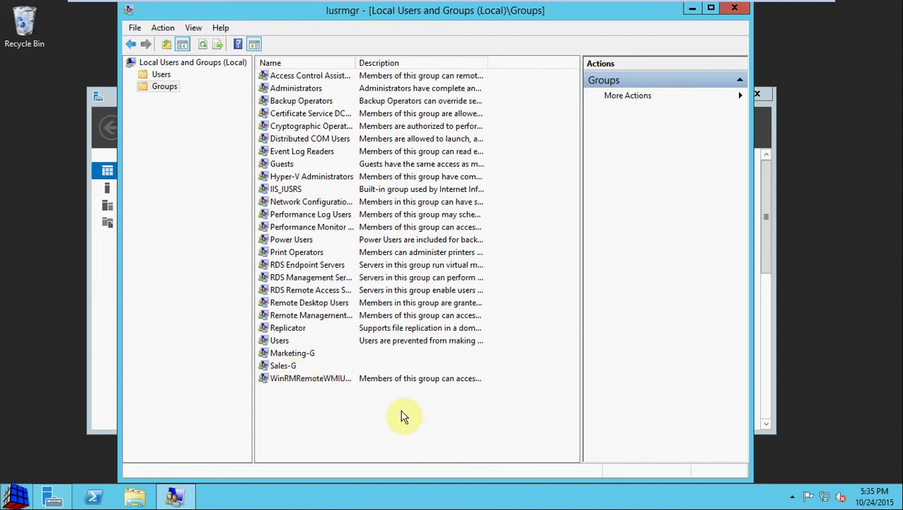
# Create local group DenySales-G containing Sales2, then confirm its membership
pyautogui.rightClick(373, 411)
pyautogui.click(424, 304)
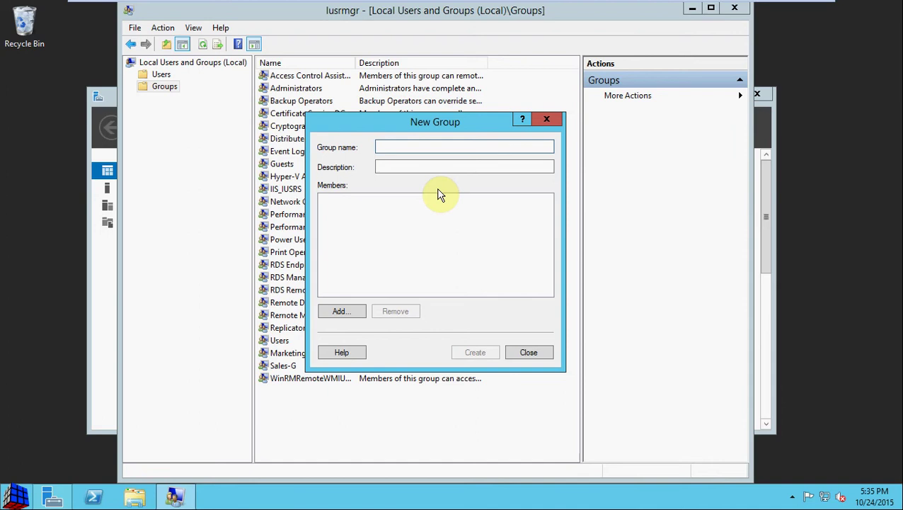
pyautogui.write('DenySales-G')
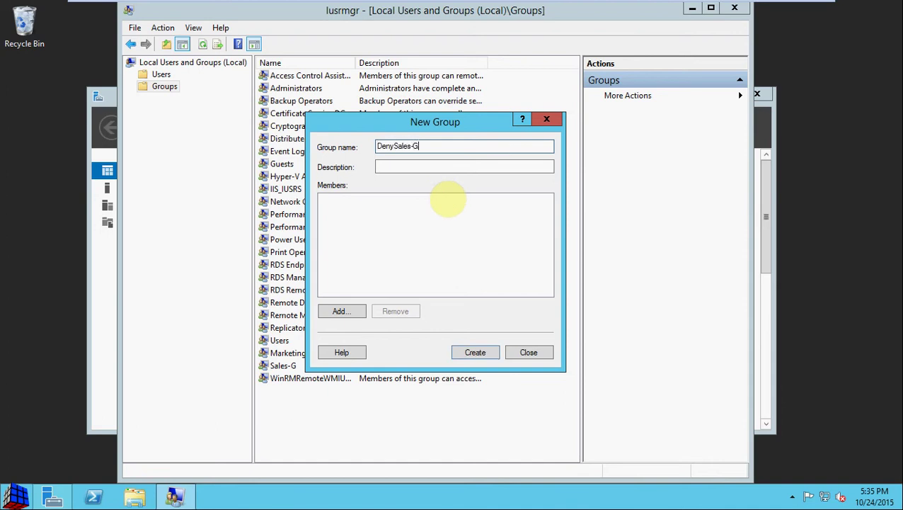
pyautogui.click(337, 311)
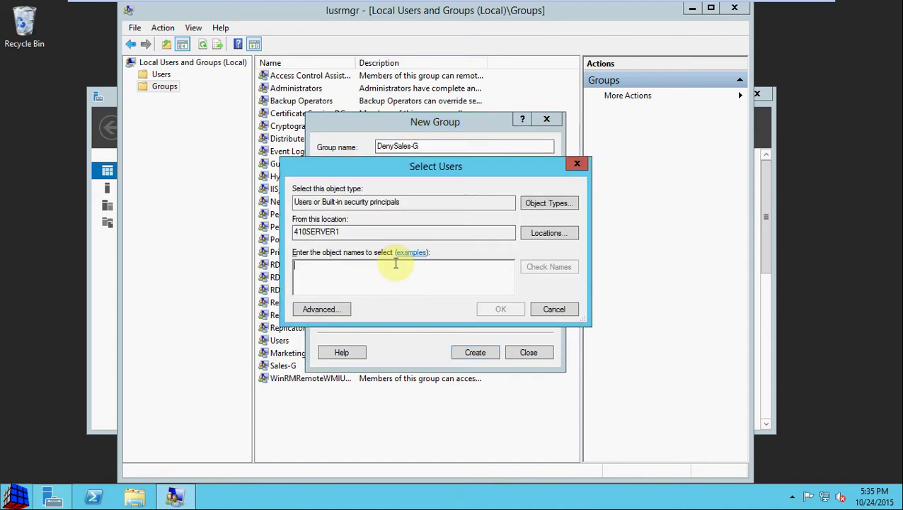
pyautogui.write('Sales2')
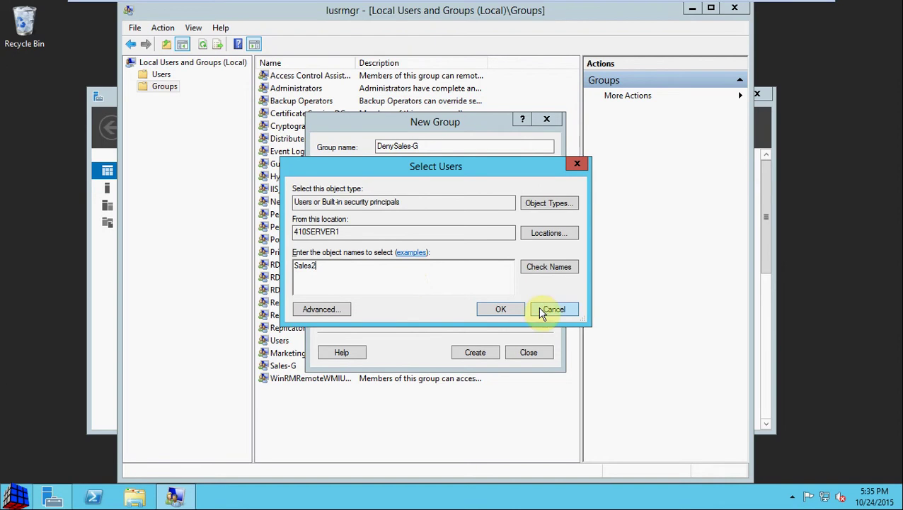
pyautogui.click(539, 267)
pyautogui.click(507, 311)
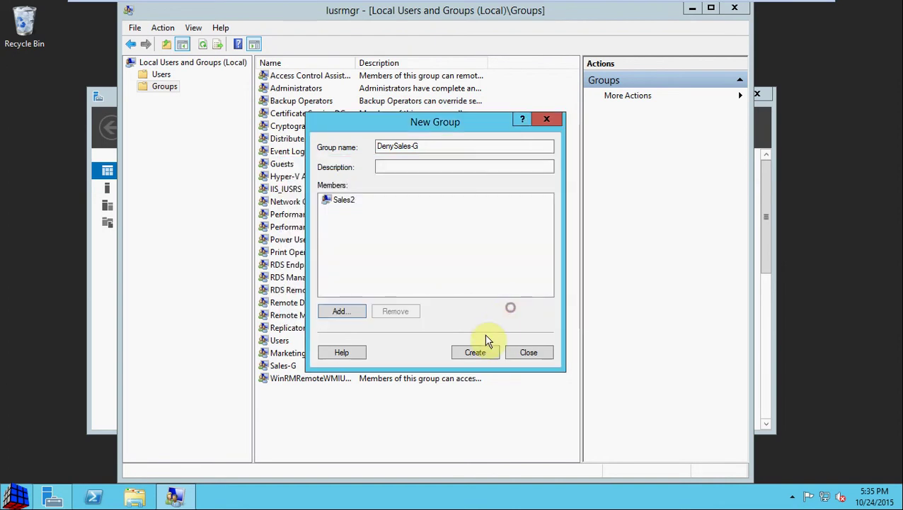
pyautogui.click(476, 353)
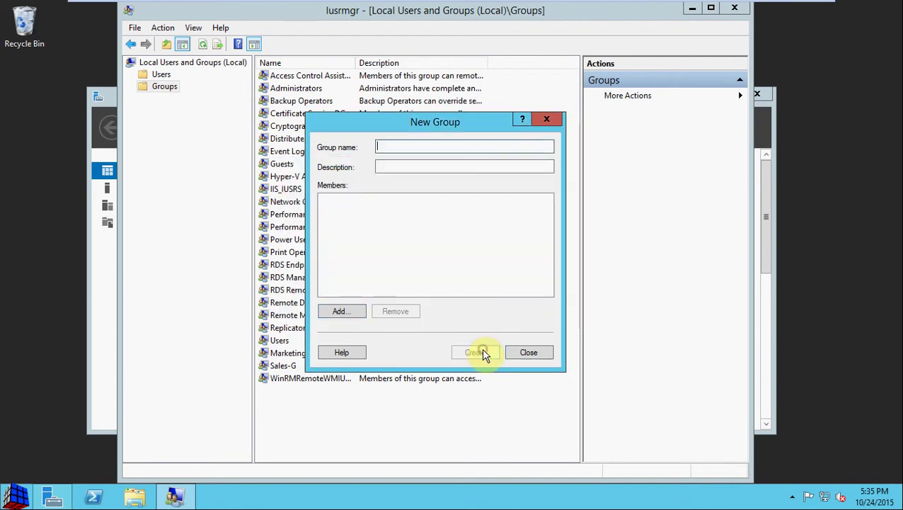
pyautogui.click(526, 352)
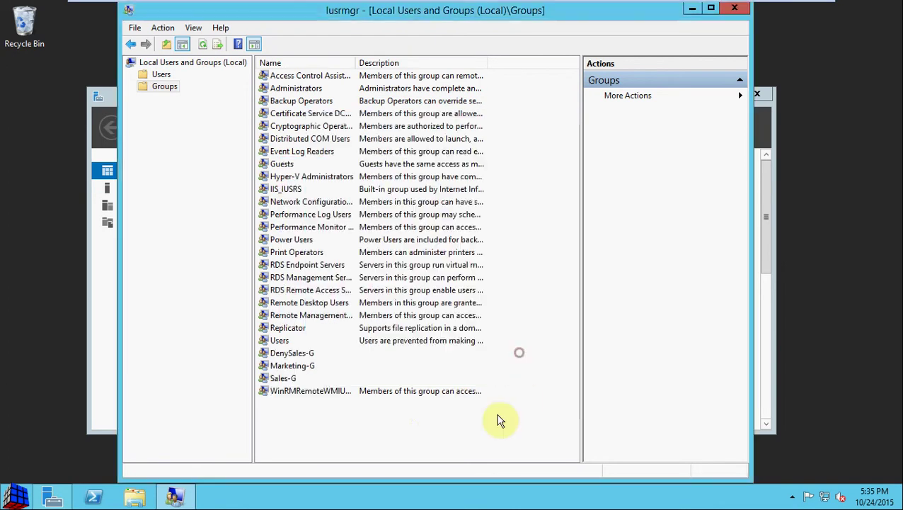
pyautogui.doubleClick(303, 356)
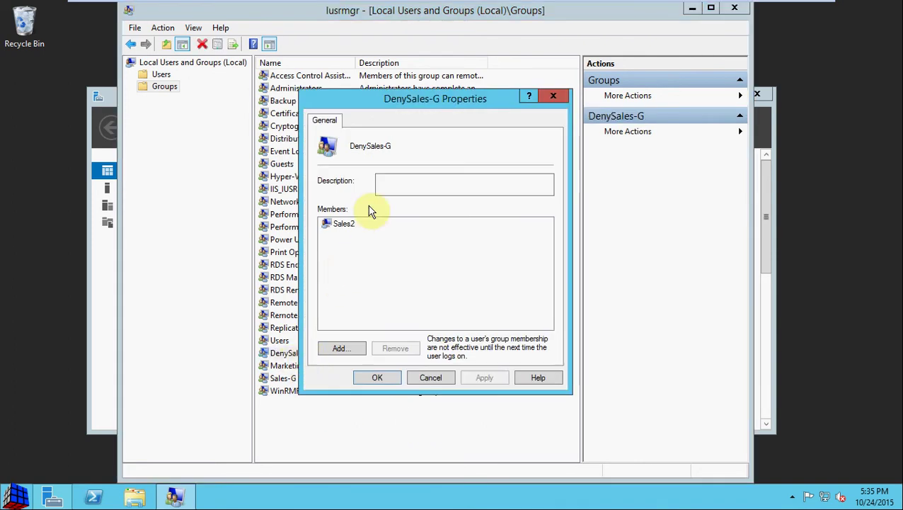
pyautogui.click(431, 377)
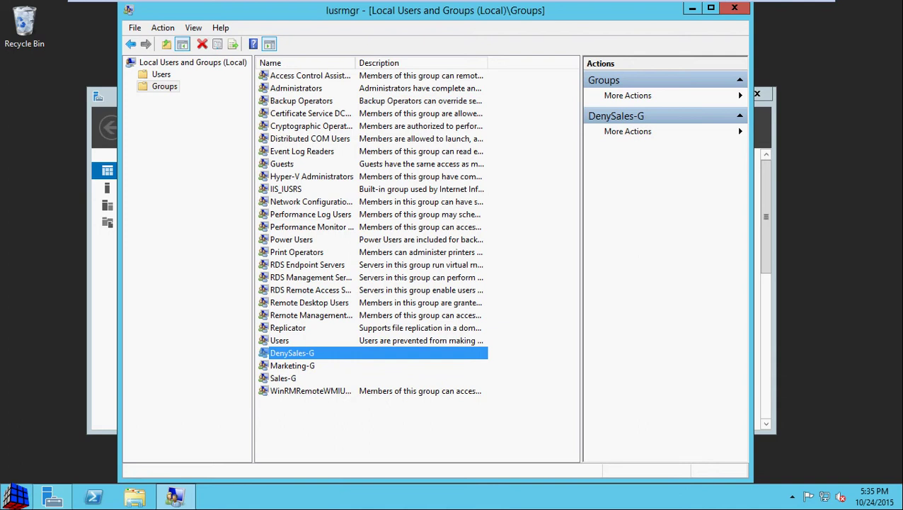
# Close lusrmgr and Server Manager, and bring up File Explorer at This PC
pyautogui.click(734, 12)
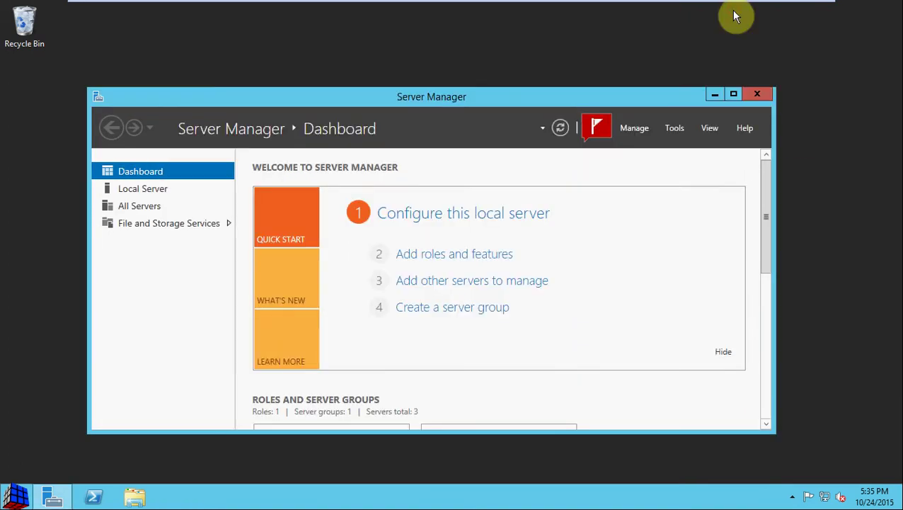
pyautogui.click(759, 96)
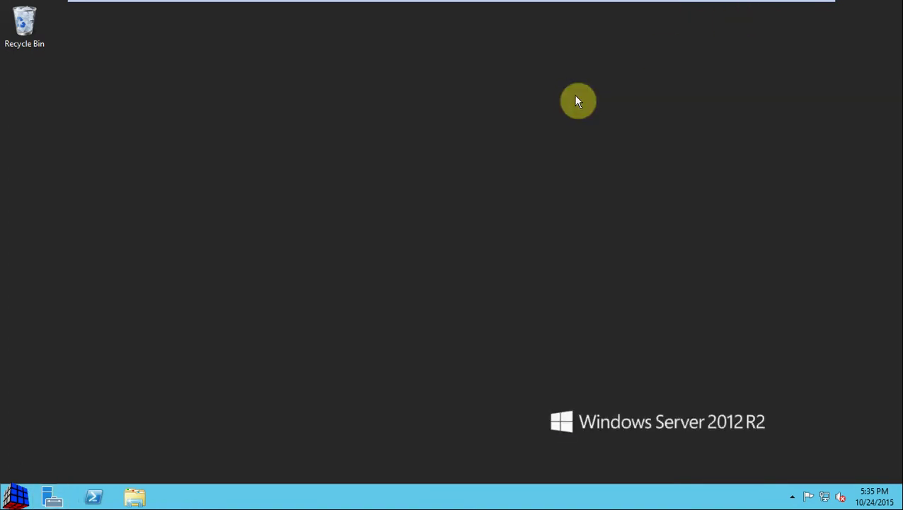
pyautogui.click(141, 495)
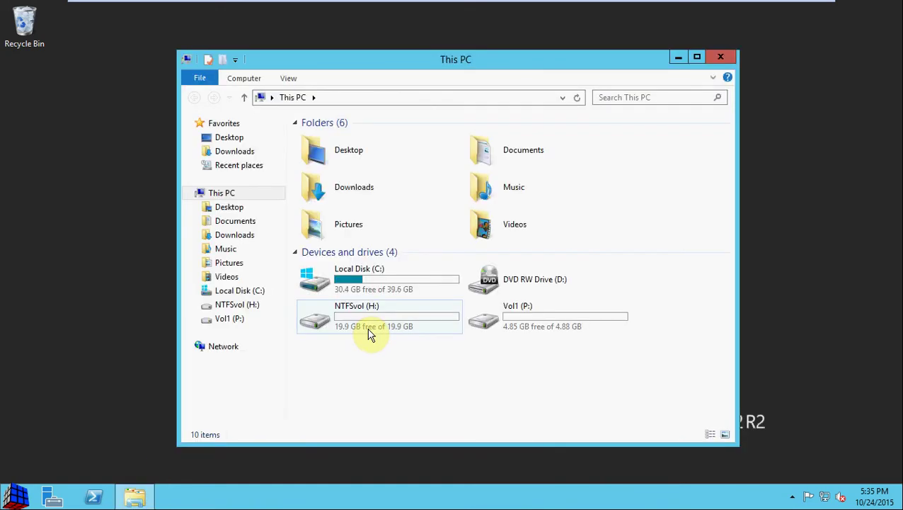
# Go to P:\MktgDocs and show the SalesOnly folder's Security permissions
pyautogui.doubleClick(540, 320)
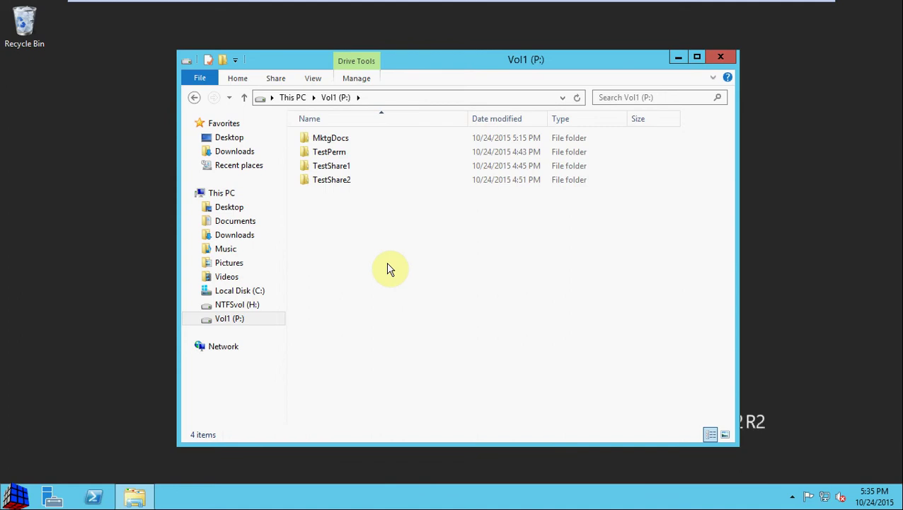
pyautogui.doubleClick(347, 142)
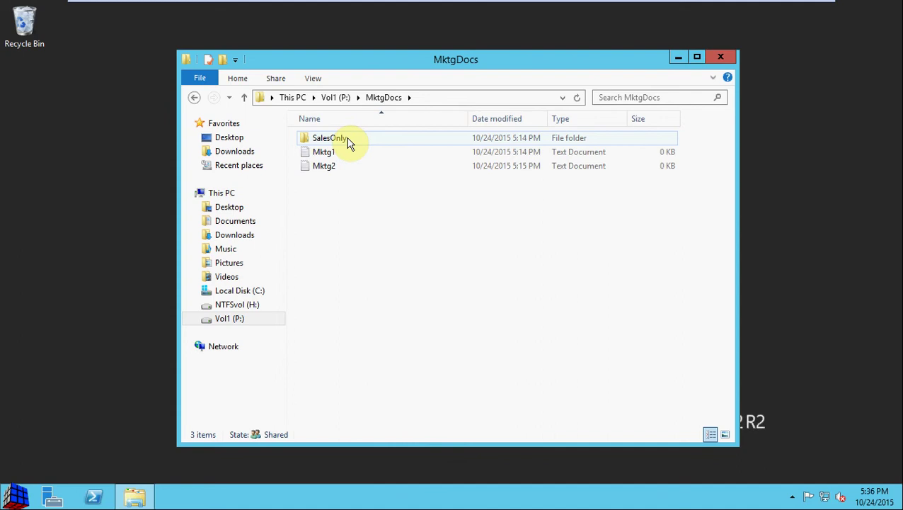
pyautogui.rightClick(341, 136)
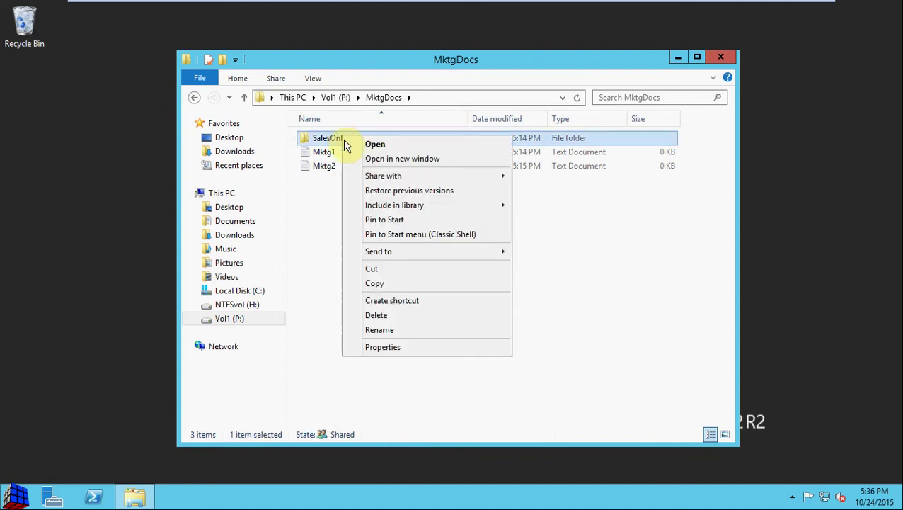
pyautogui.click(418, 346)
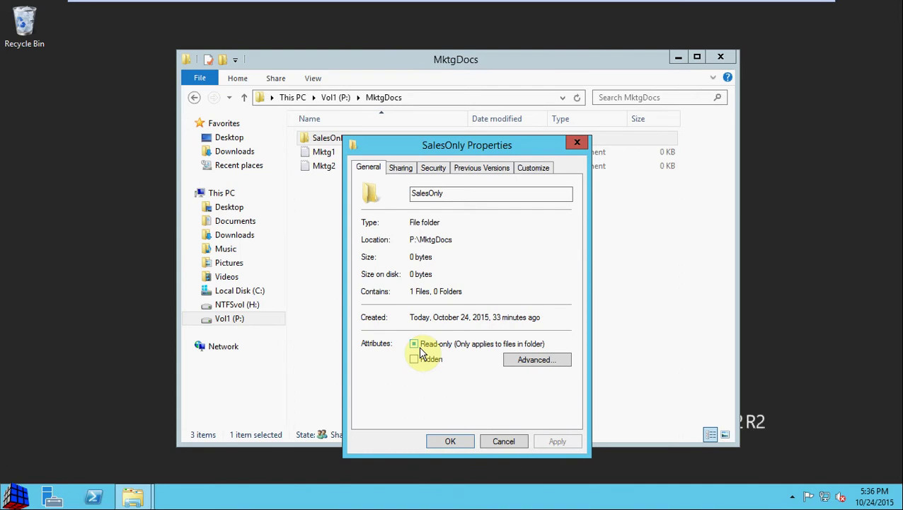
pyautogui.moveTo(446, 145); pyautogui.dragTo(447, 107)
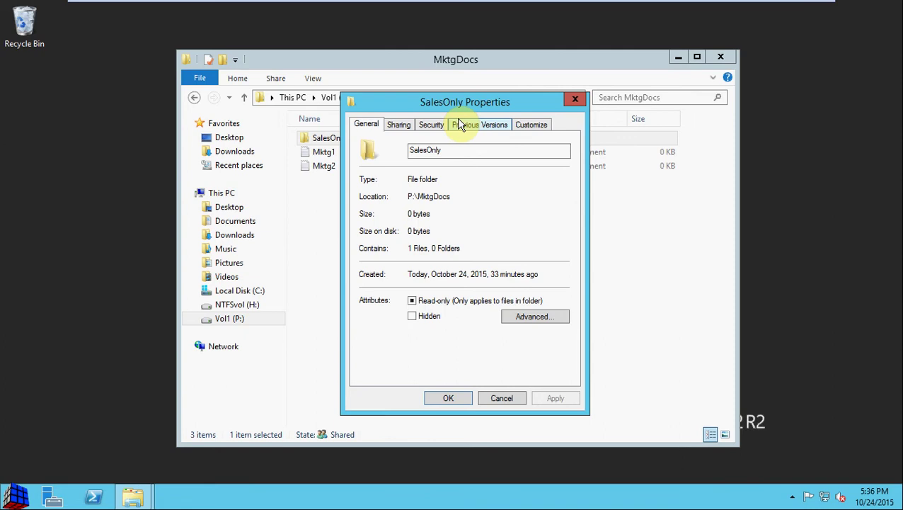
pyautogui.click(431, 125)
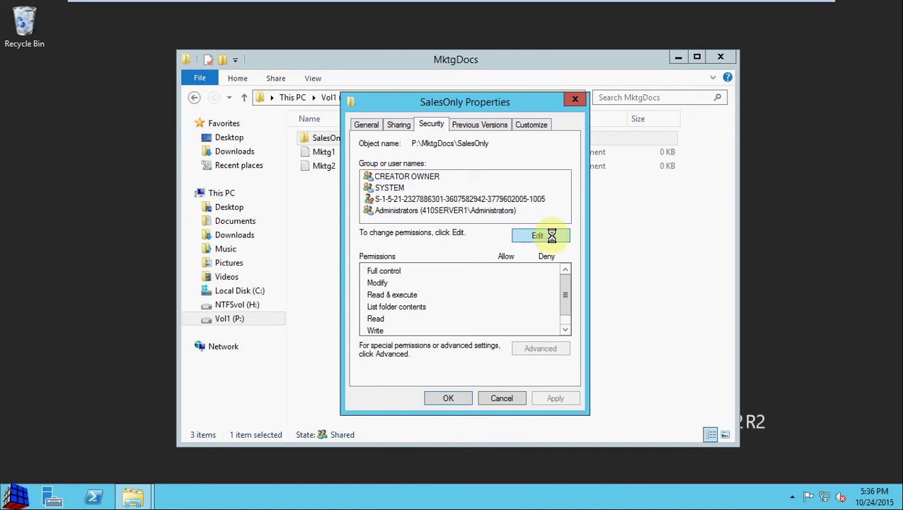
# Add the DenySales-G group to the SalesOnly folder's permission entries
pyautogui.click(555, 237)
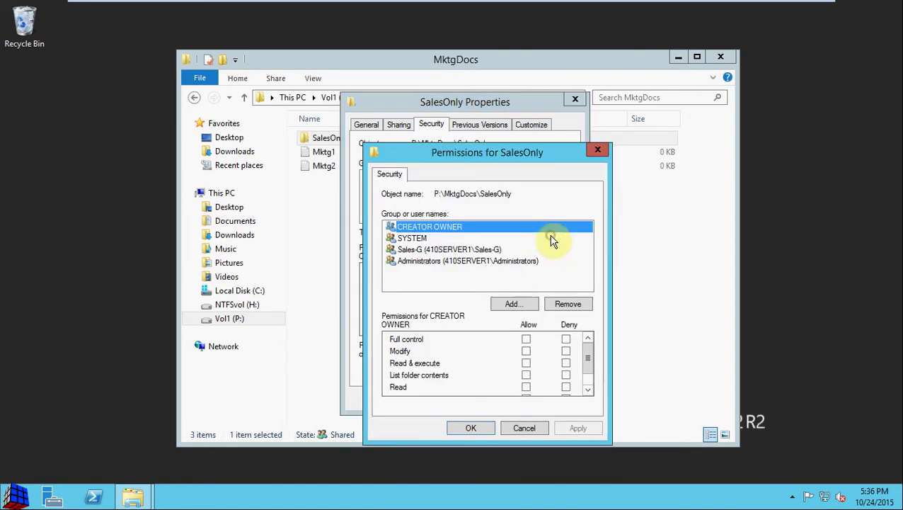
pyautogui.click(513, 300)
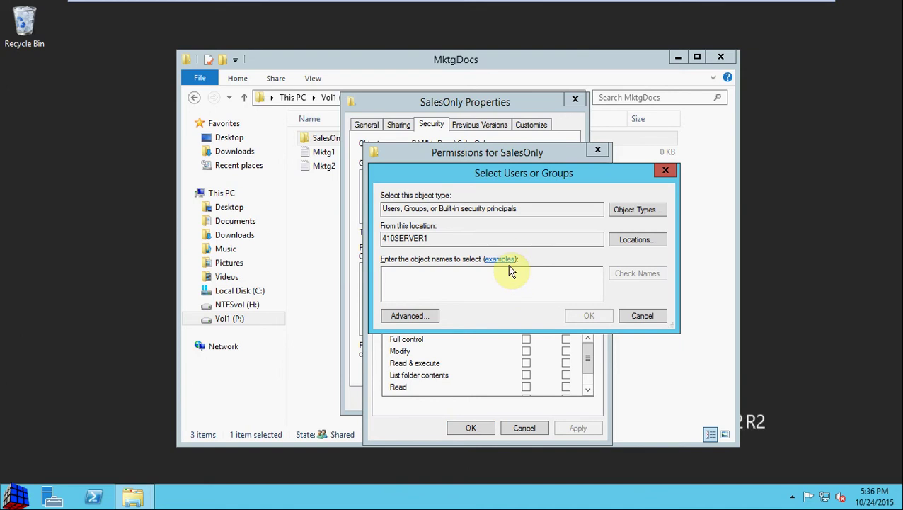
pyautogui.write('Deny')
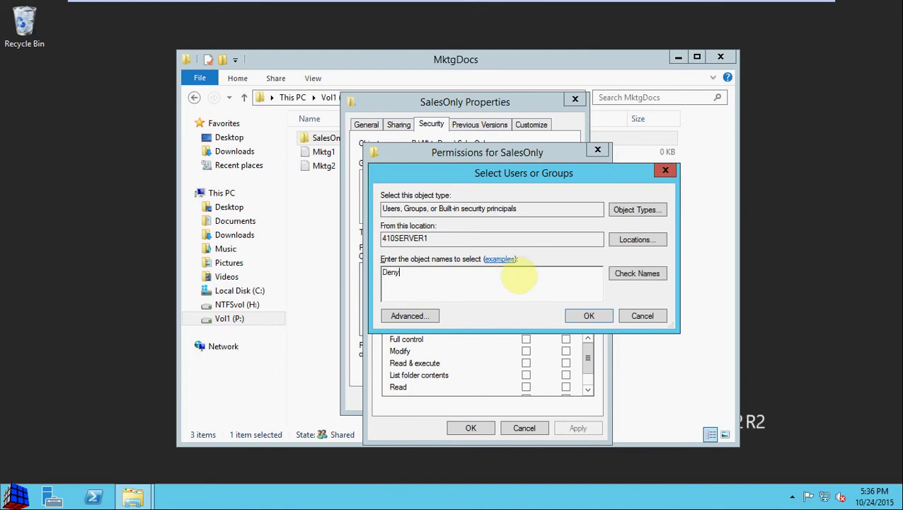
pyautogui.write('Sales-G')
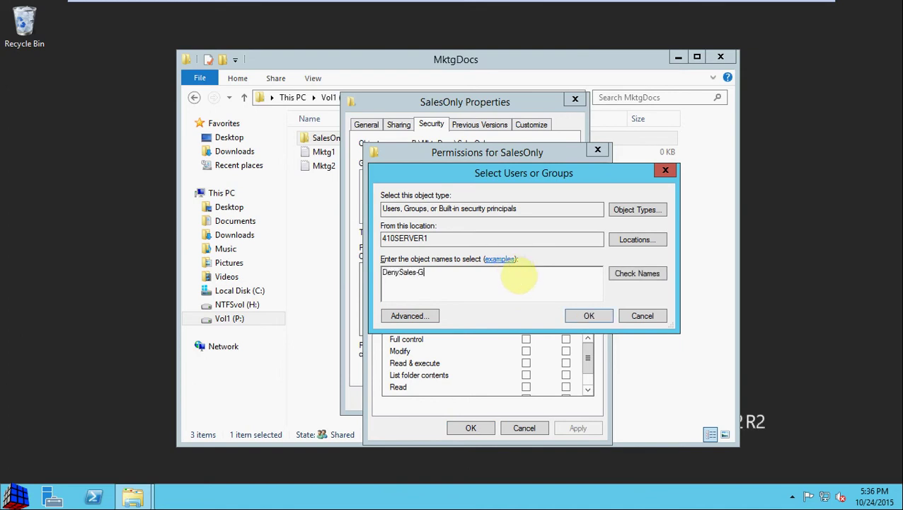
pyautogui.click(639, 276)
pyautogui.click(589, 317)
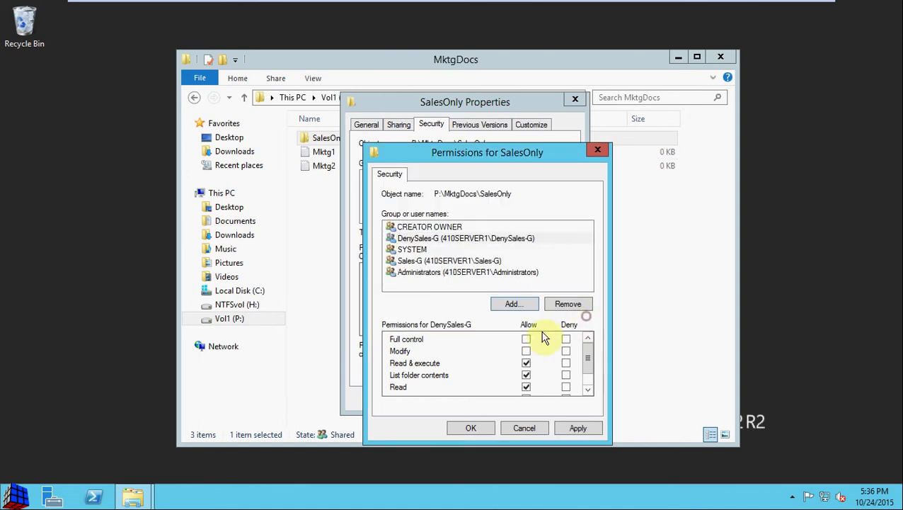
# Deny Full control to DenySales-G on SalesOnly, accept the deny warning, and close the properties
pyautogui.click(457, 245)
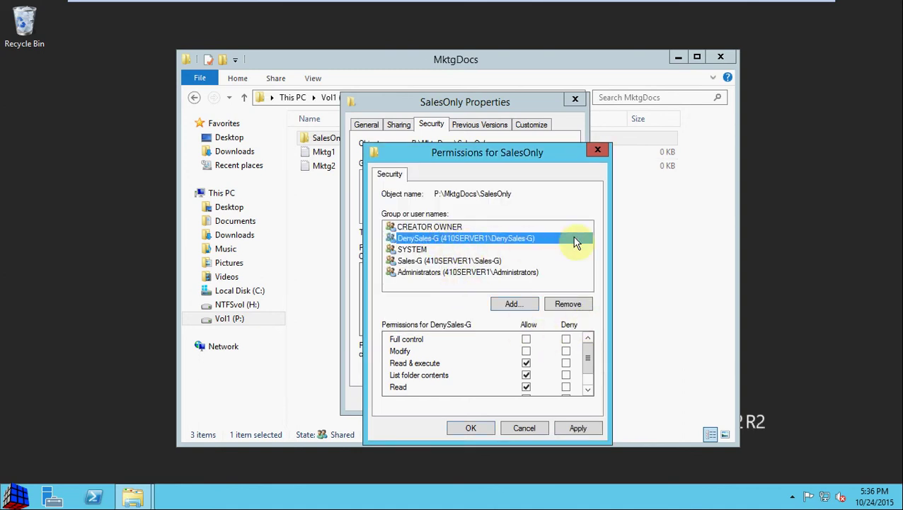
pyautogui.click(567, 341)
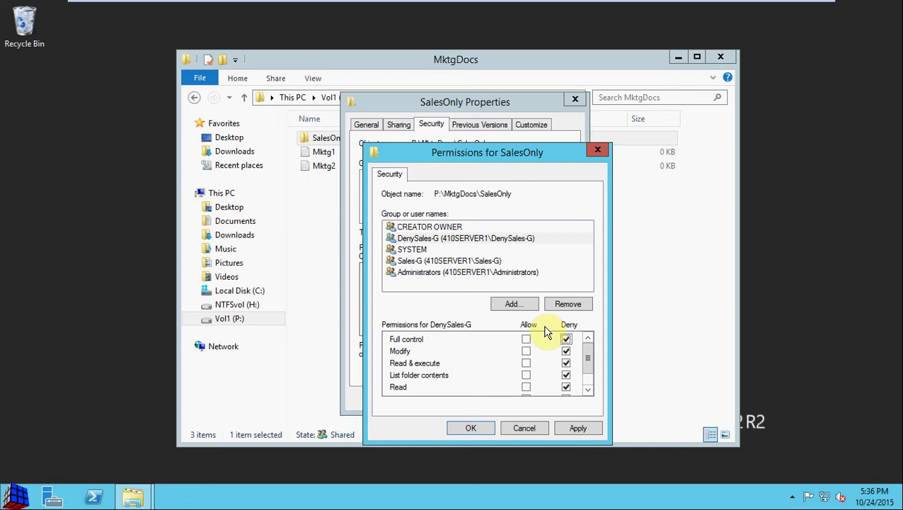
pyautogui.moveTo(529, 155); pyautogui.dragTo(556, 108)
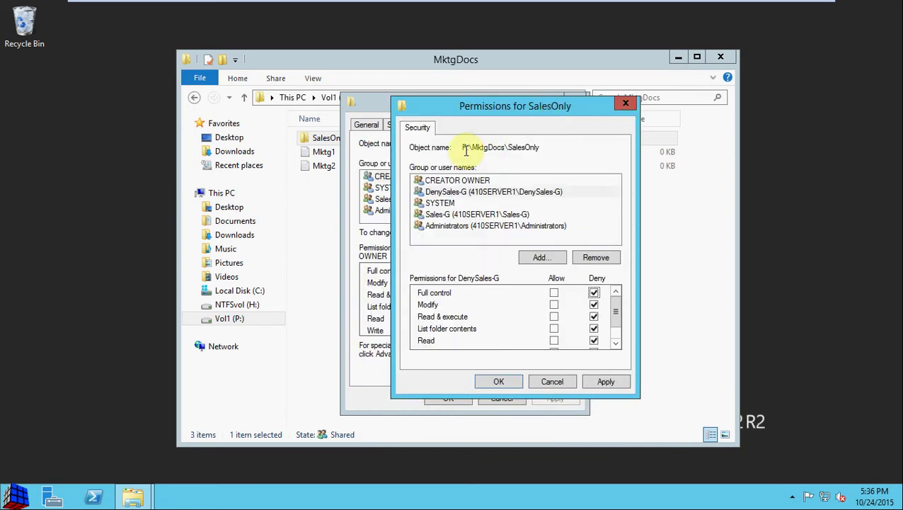
pyautogui.click(513, 381)
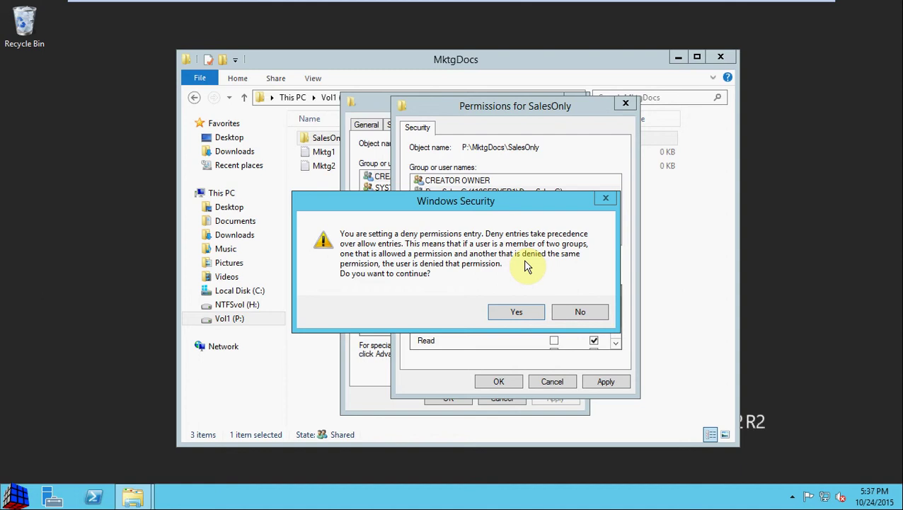
pyautogui.click(515, 312)
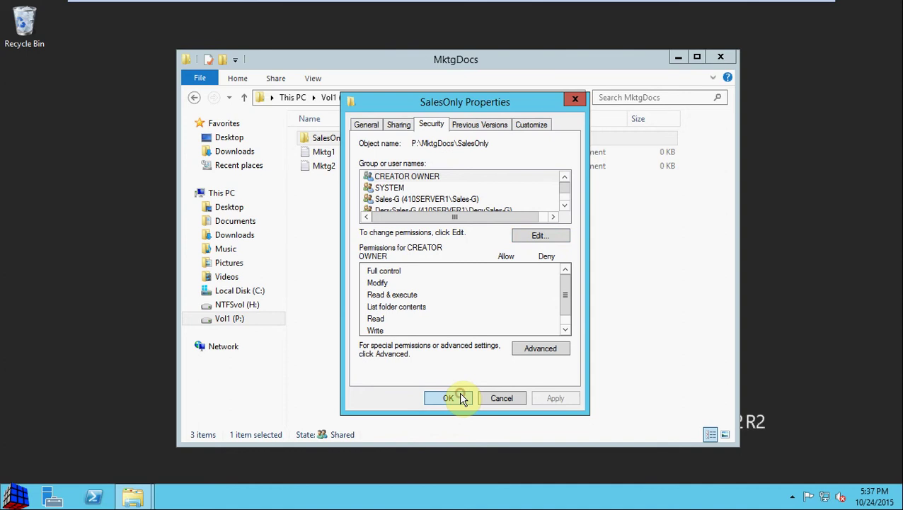
pyautogui.click(462, 398)
pyautogui.click(435, 295)
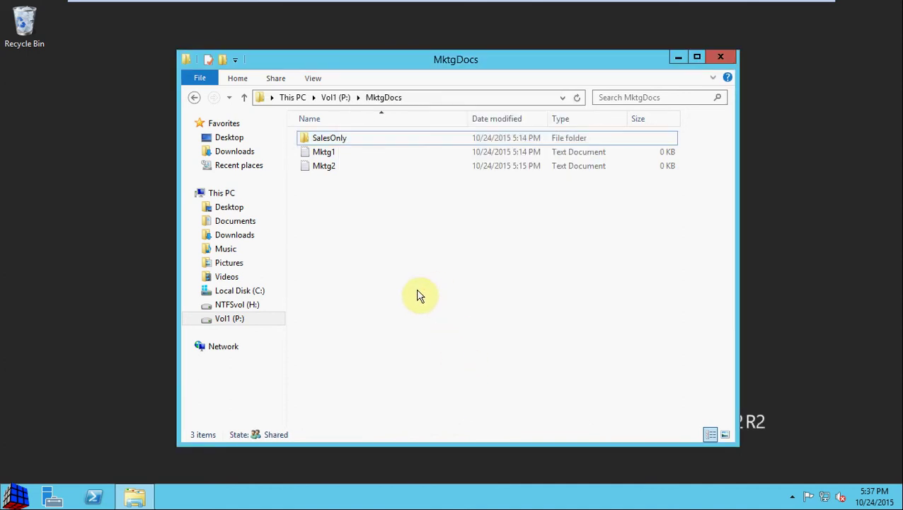
# Relaunch lusrmgr from a Start search for 'lu' and list the local groups
pyautogui.click(26, 498)
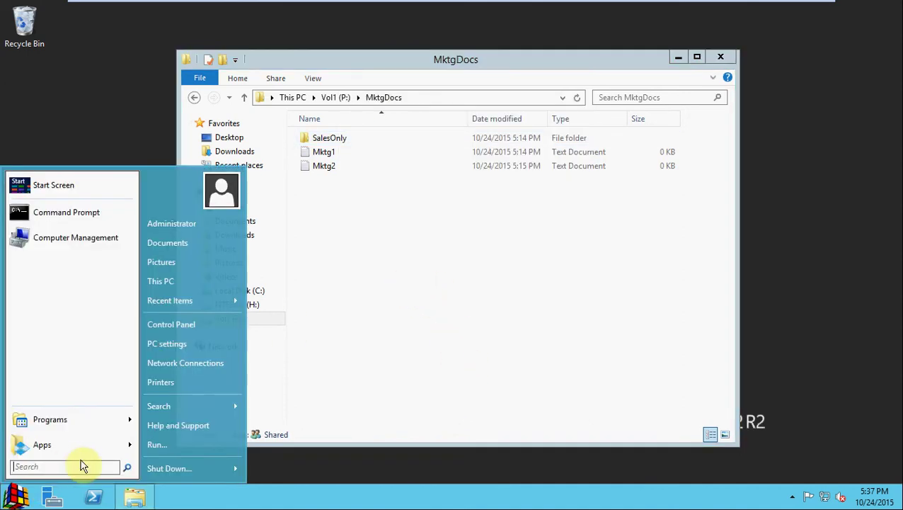
pyautogui.click(78, 466)
pyautogui.write('lu')
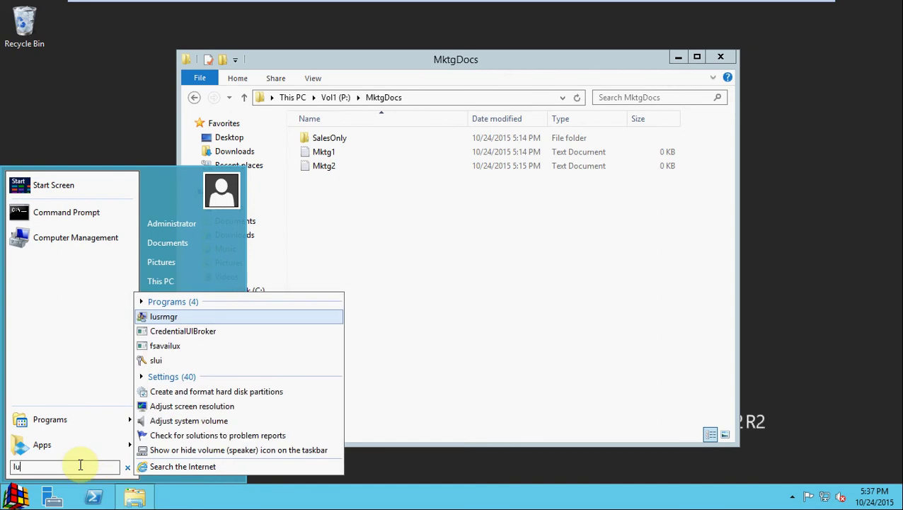
pyautogui.click(173, 316)
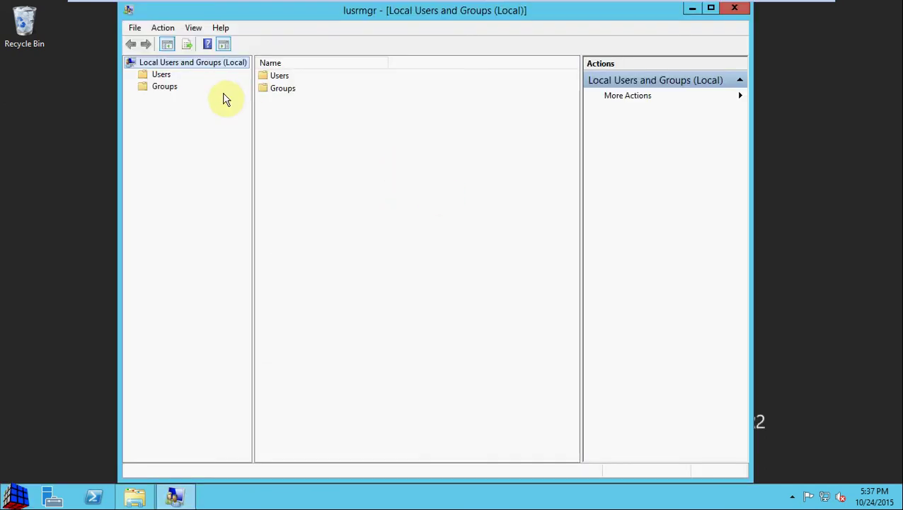
pyautogui.click(170, 87)
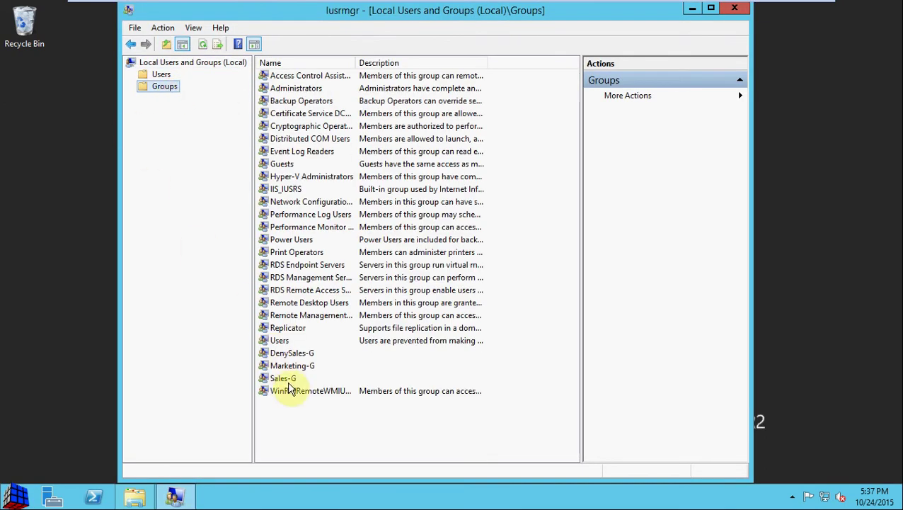
# Add Sales2 as a member of Sales-G, save, and close lusrmgr
pyautogui.doubleClick(290, 380)
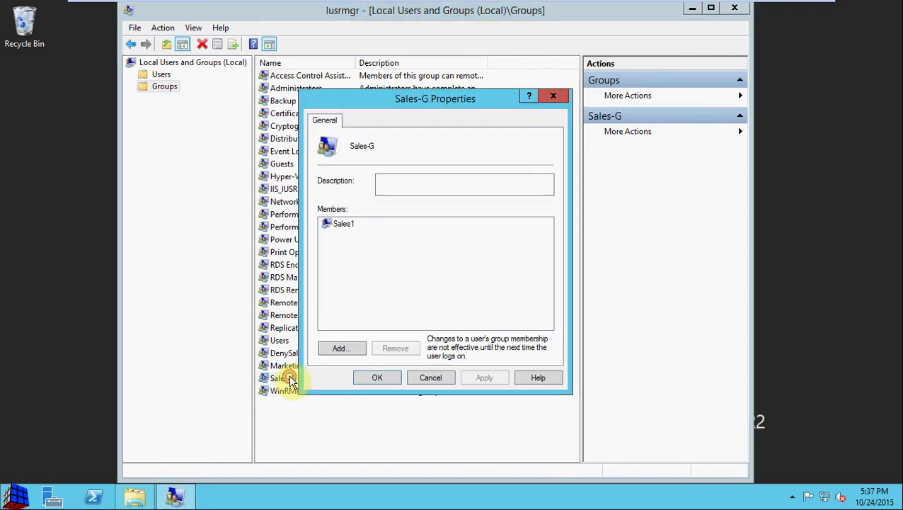
pyautogui.click(342, 347)
pyautogui.write('S')
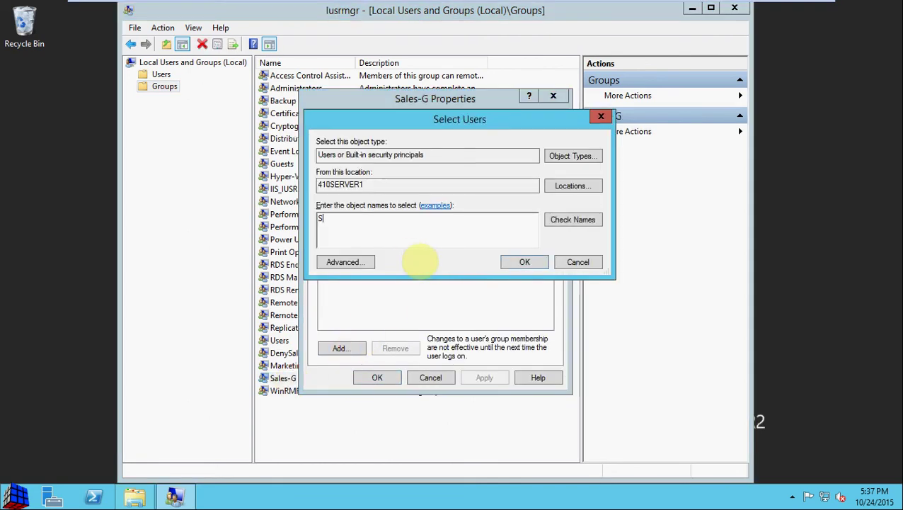
pyautogui.write('ales2')
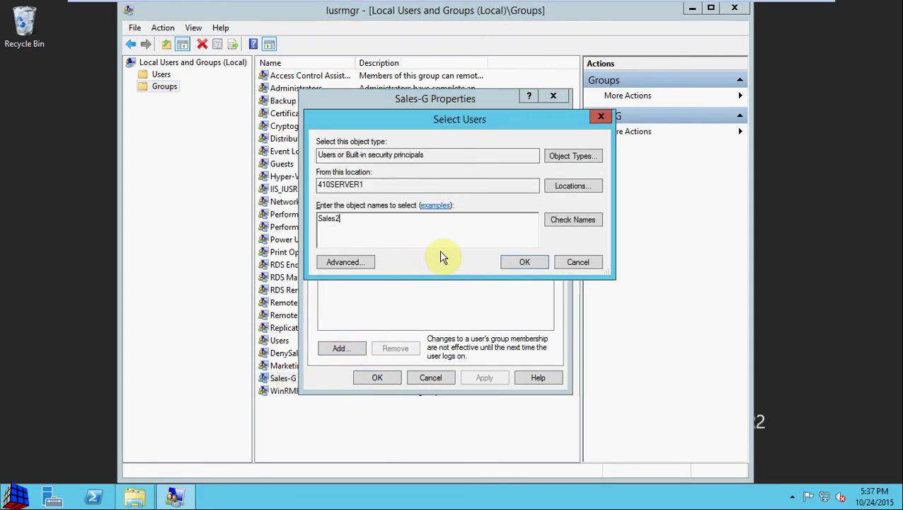
pyautogui.click(574, 222)
pyautogui.click(524, 263)
pyautogui.click(383, 377)
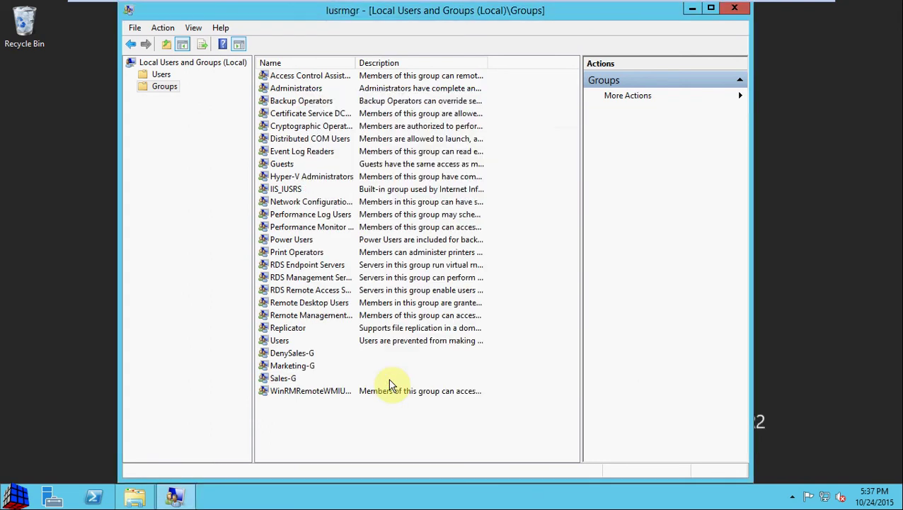
pyautogui.click(736, 8)
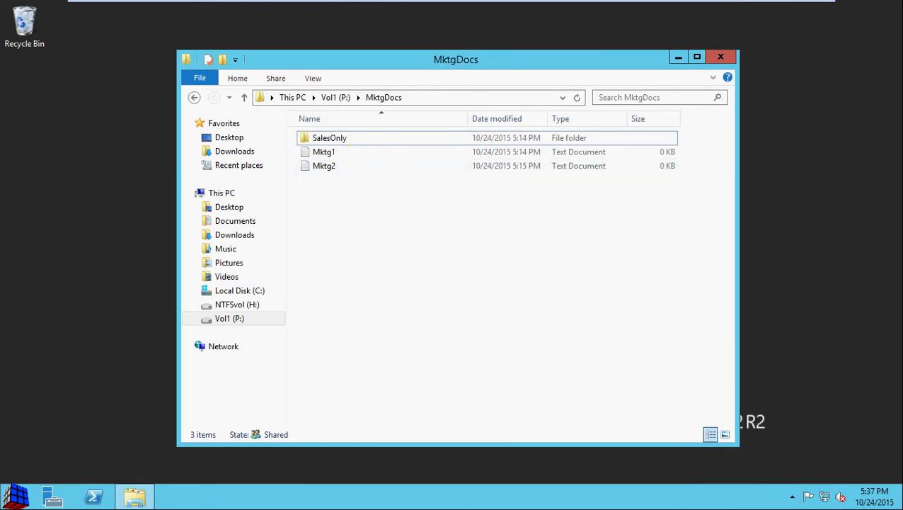
# Close the MktgDocs window, log off the administrator, and sign in as Sales2
pyautogui.click(729, 61)
pyautogui.click(15, 495)
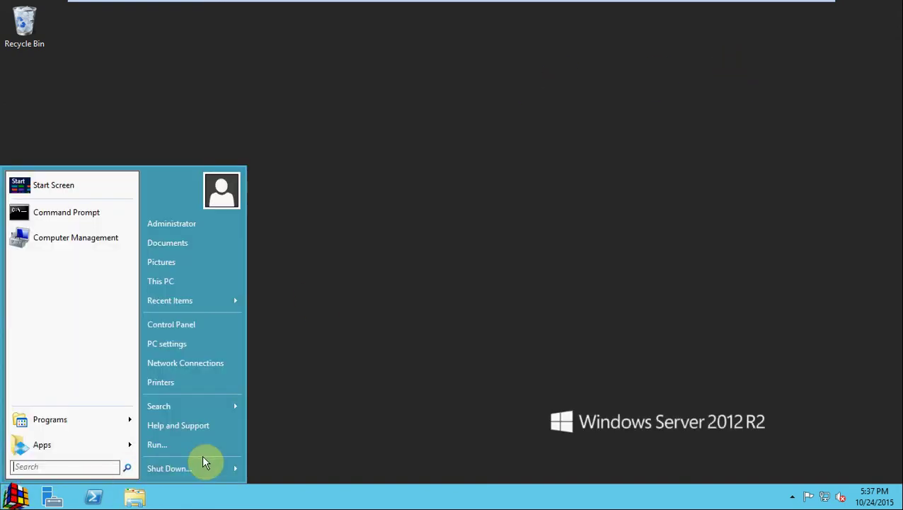
pyautogui.click(234, 467)
pyautogui.click(283, 408)
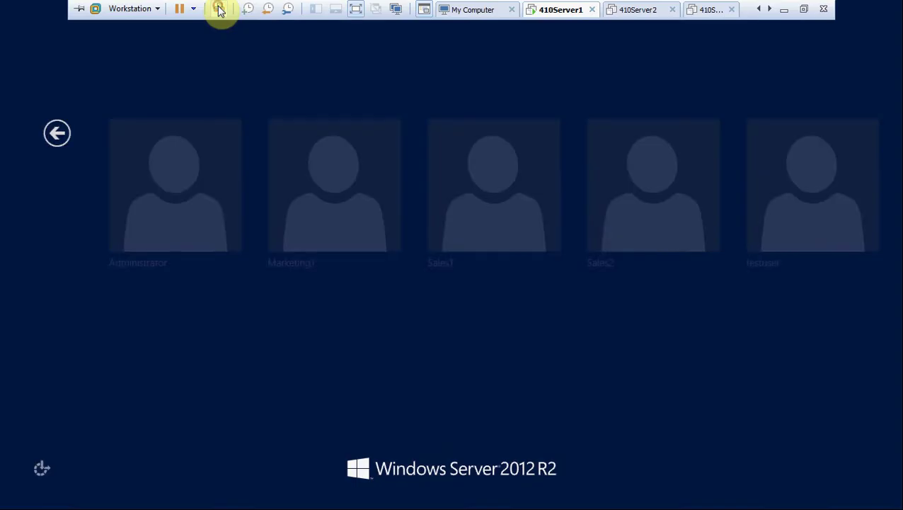
pyautogui.click(617, 185)
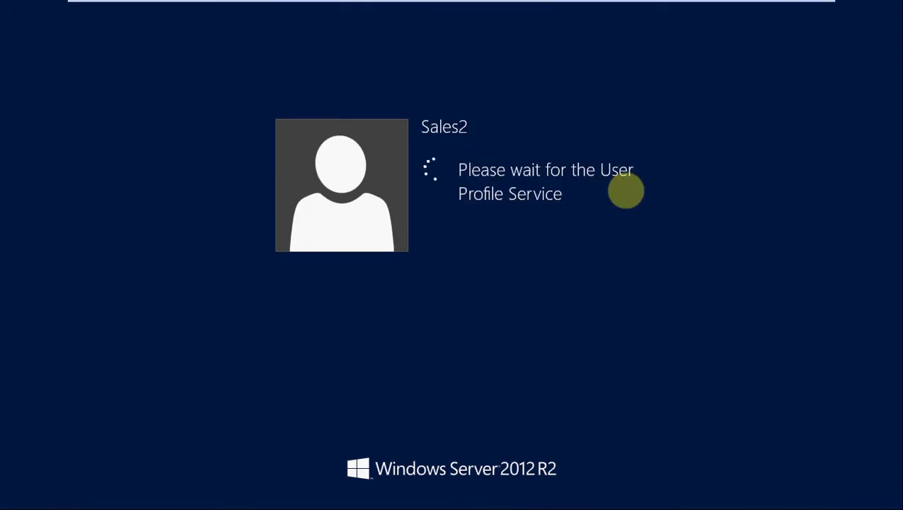
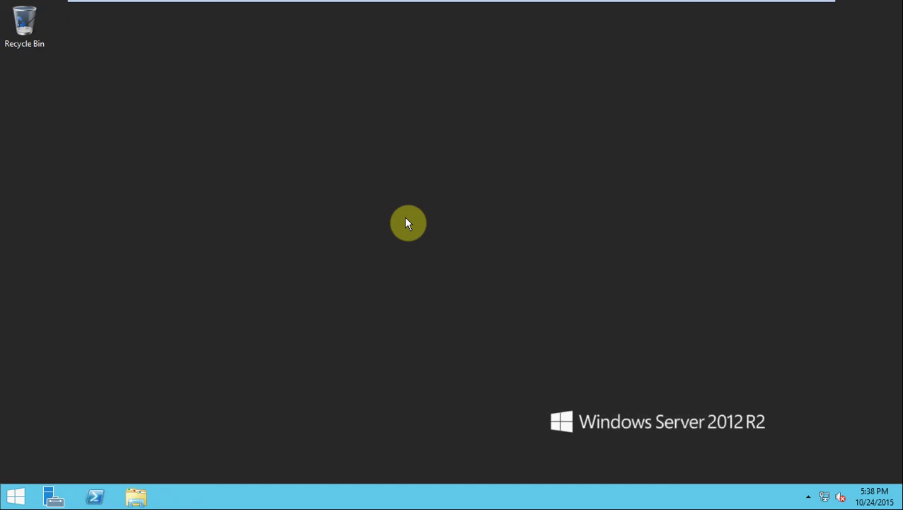
# Open File Explorer on This PC and cancel the VMware Tools log-off prompt
pyautogui.click(135, 496)
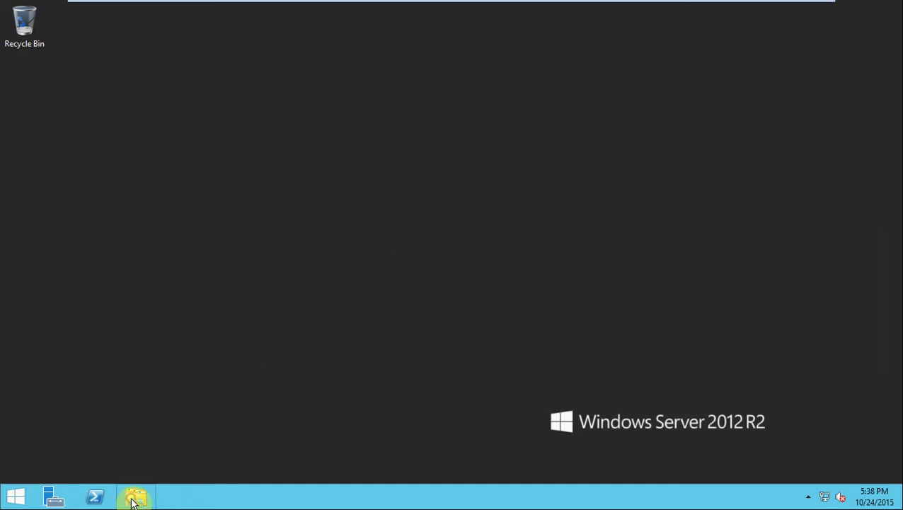
pyautogui.click(493, 97)
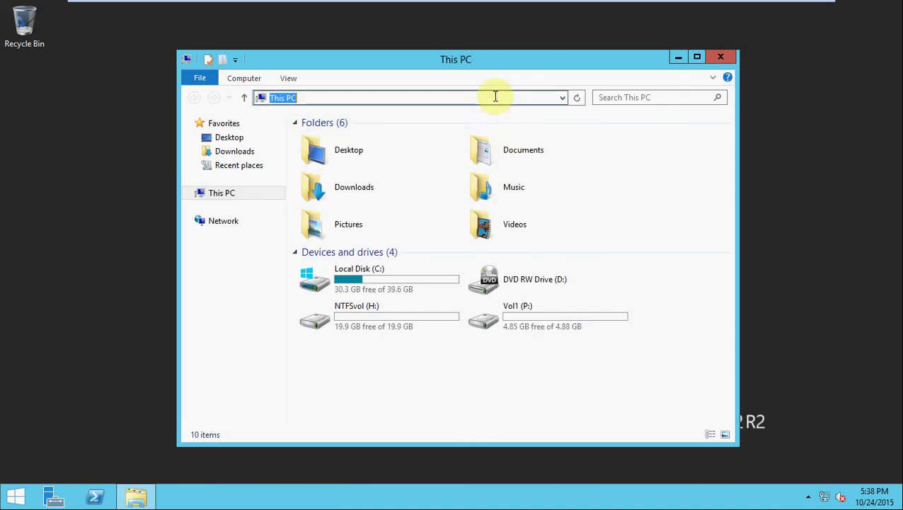
pyautogui.click(494, 97)
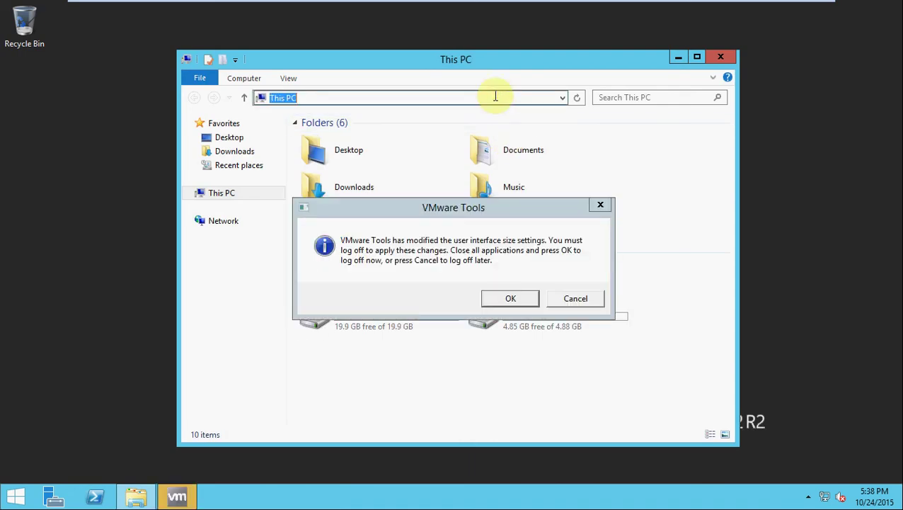
pyautogui.click(582, 301)
pyautogui.click(373, 97)
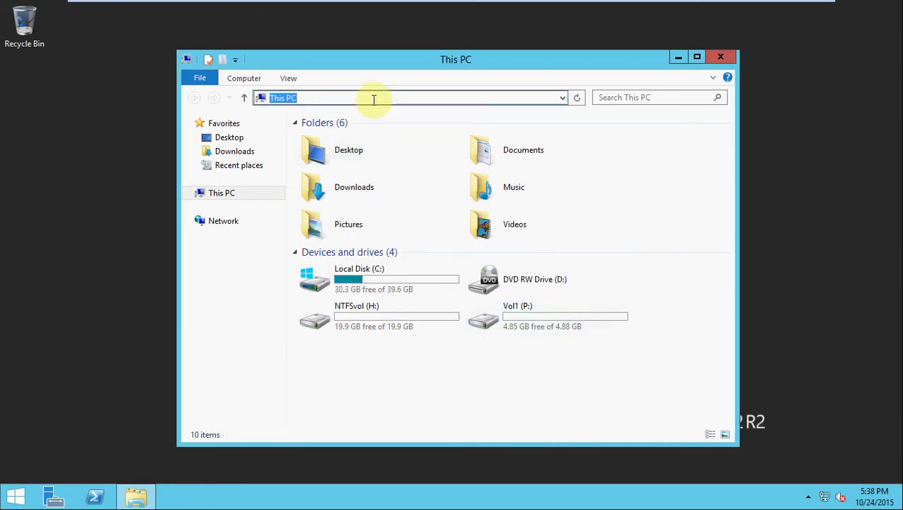
# Navigate to \\410server1\MktgDocs using the address bar's autocomplete suggestion
pyautogui.write('\\\\410s')
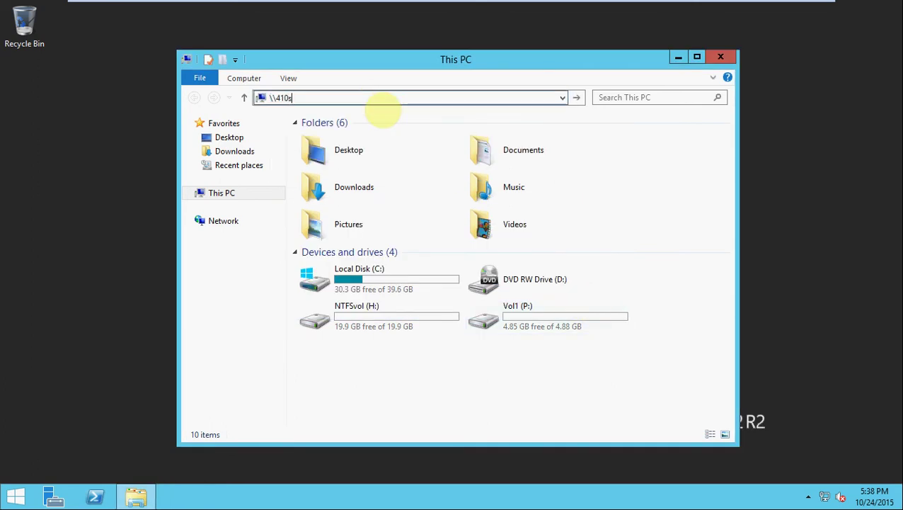
pyautogui.write('erver1\\')
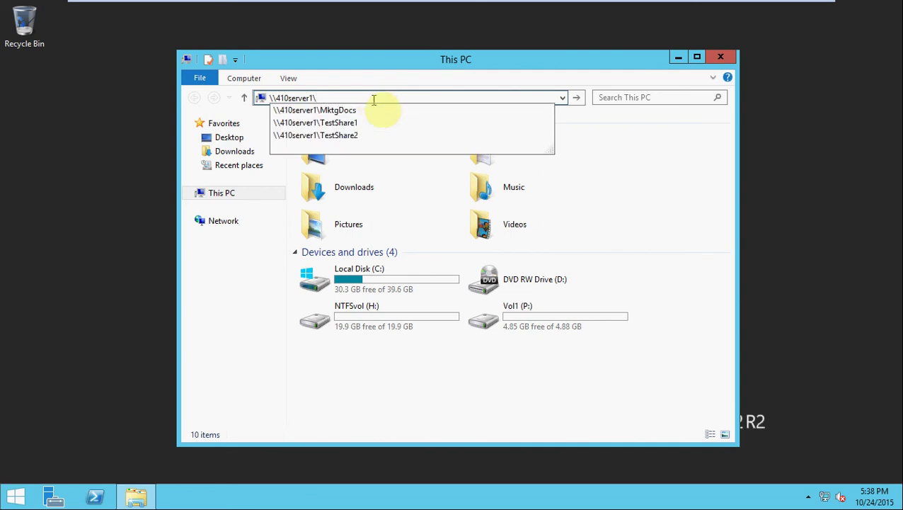
pyautogui.write('m')
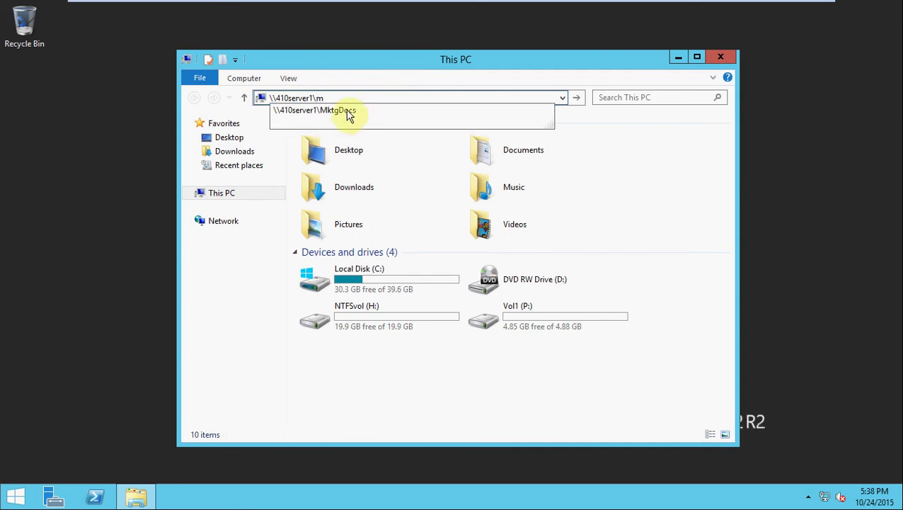
pyautogui.click(341, 112)
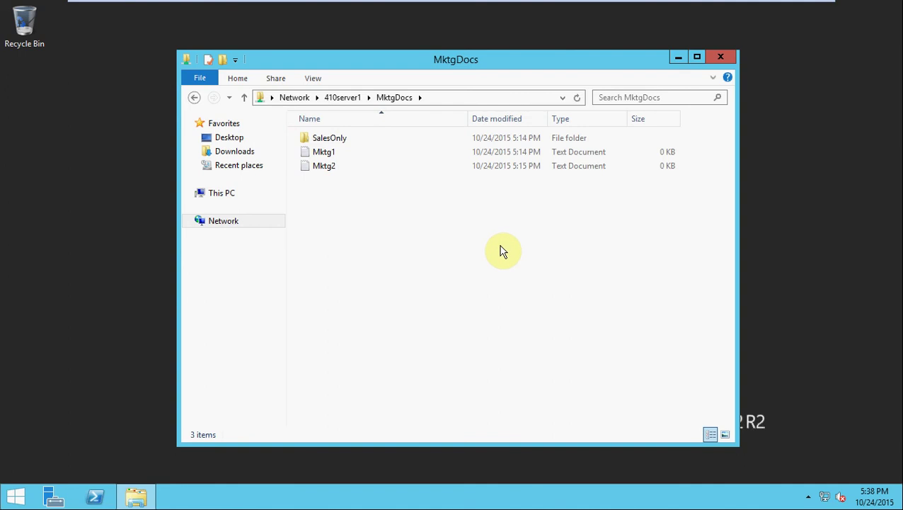
# Create a new text document named NewSales1 in the MktgDocs share
pyautogui.rightClick(473, 247)
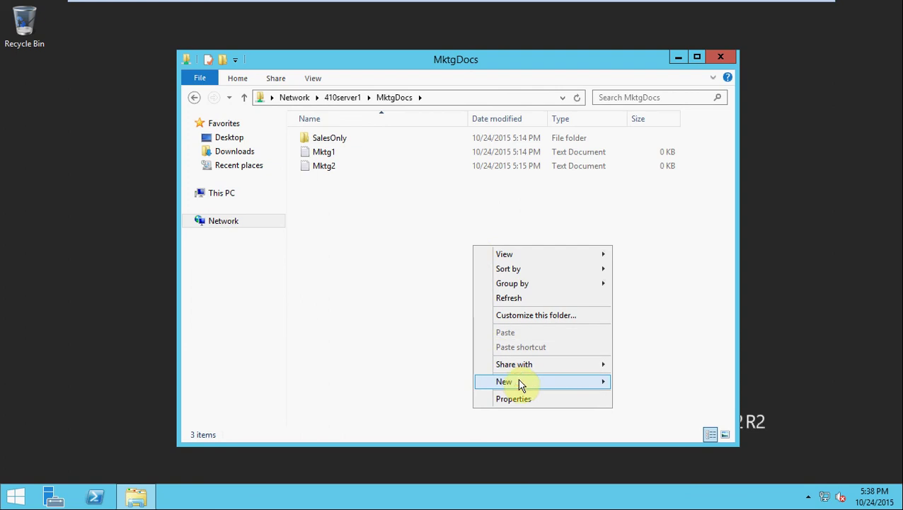
pyautogui.moveTo(521, 383)
pyautogui.click(623, 457)
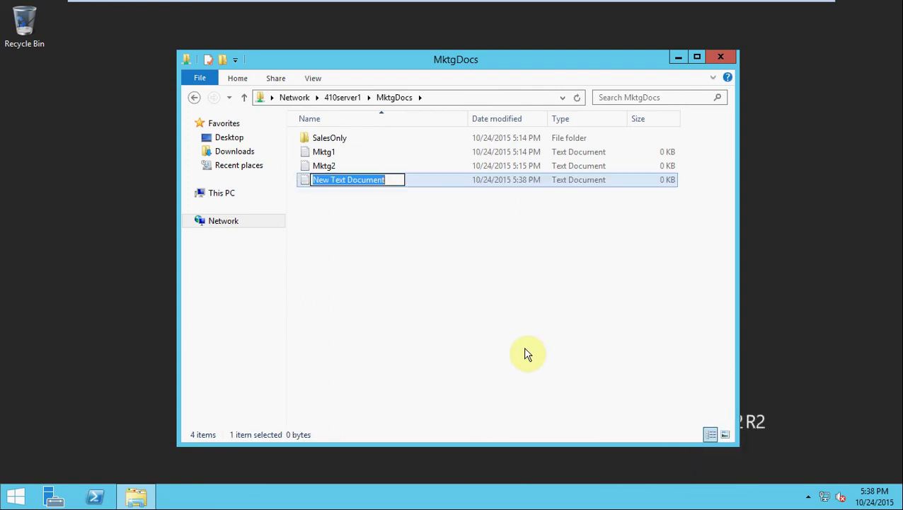
pyautogui.write('NewSales1')
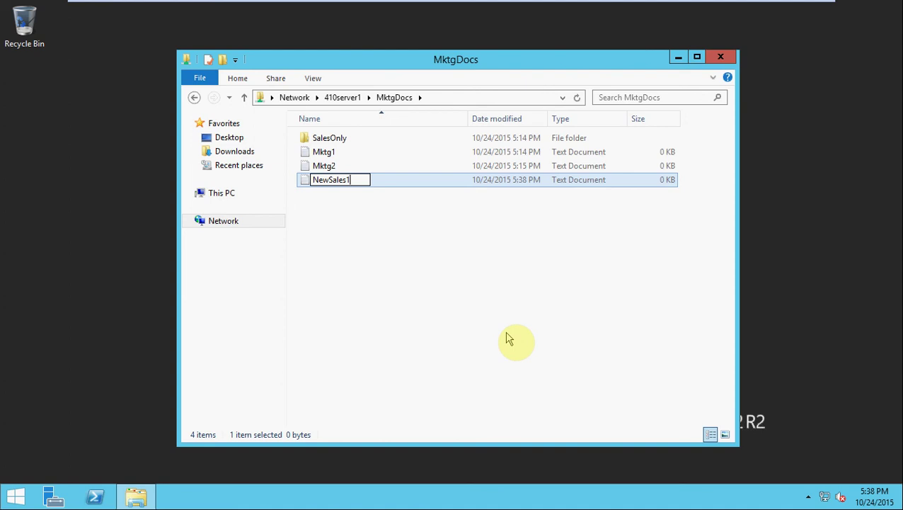
pyautogui.press('Return')
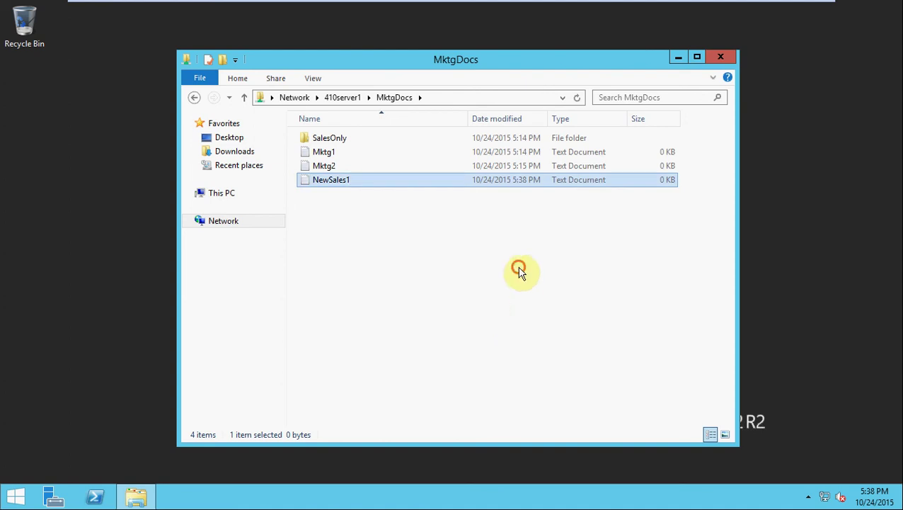
pyautogui.click(521, 269)
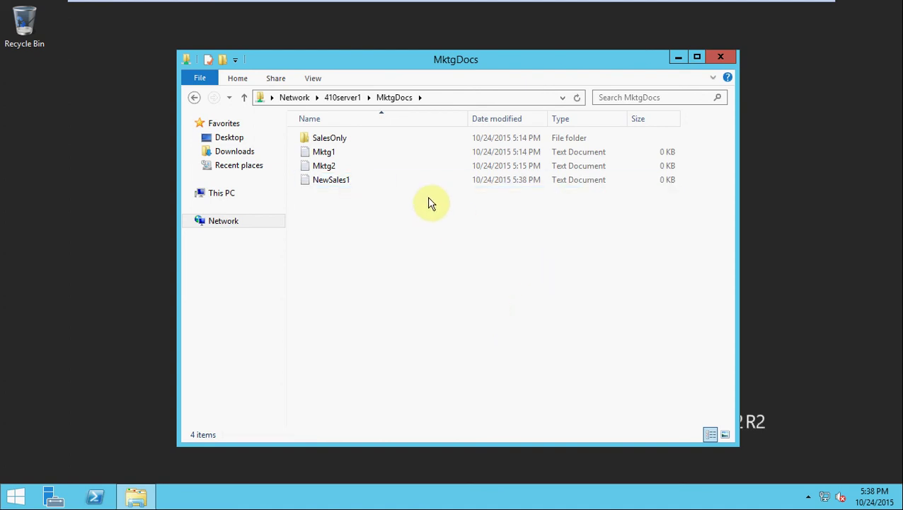
pyautogui.doubleClick(344, 141)
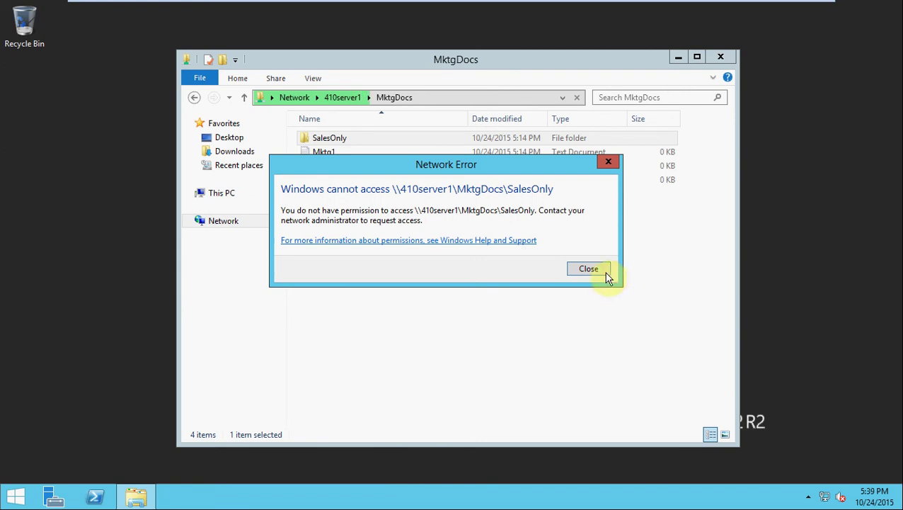
pyautogui.click(602, 271)
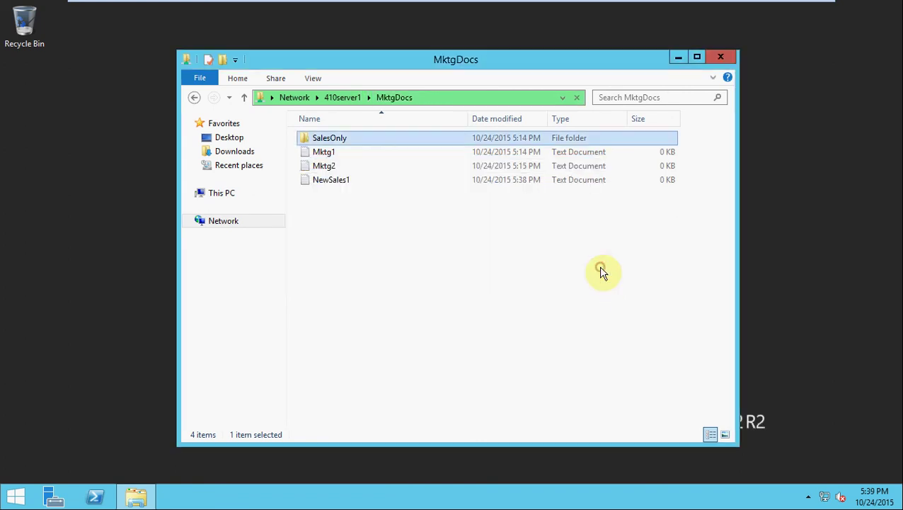
pyautogui.rightClick(329, 141)
pyautogui.click(374, 334)
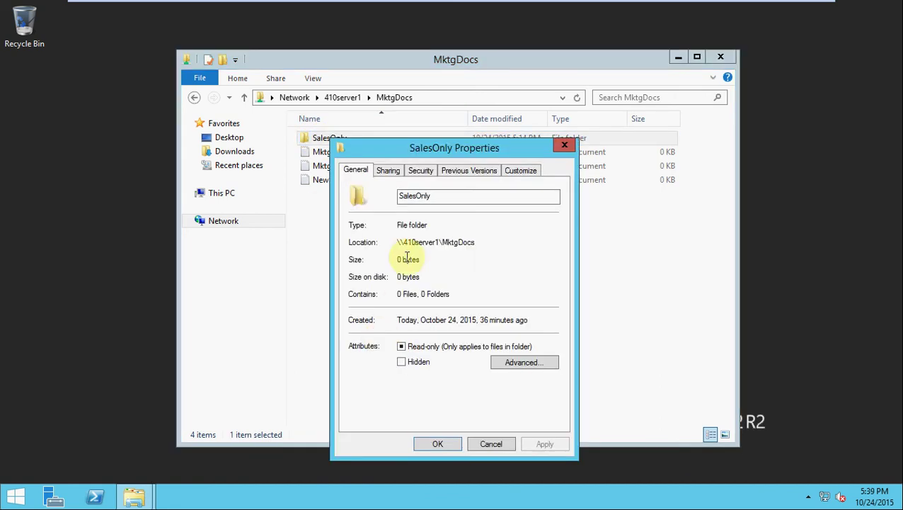
pyautogui.click(417, 172)
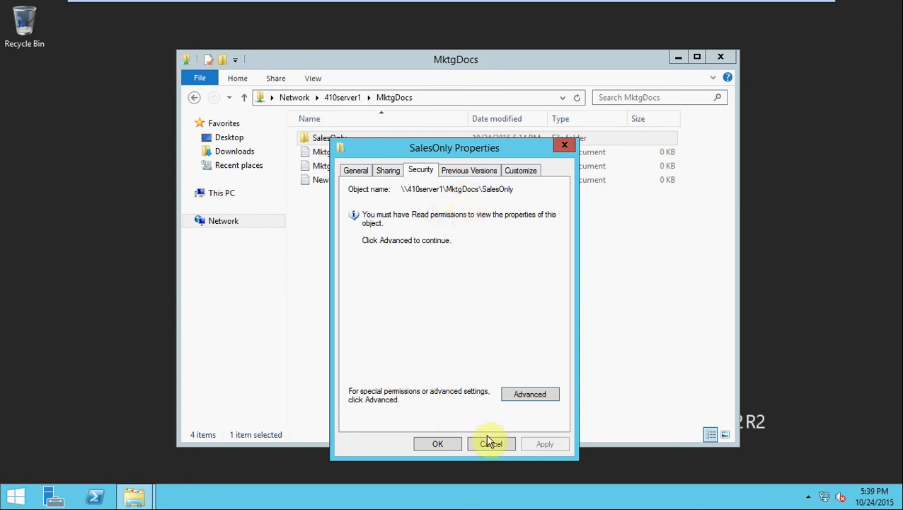
pyautogui.click(518, 393)
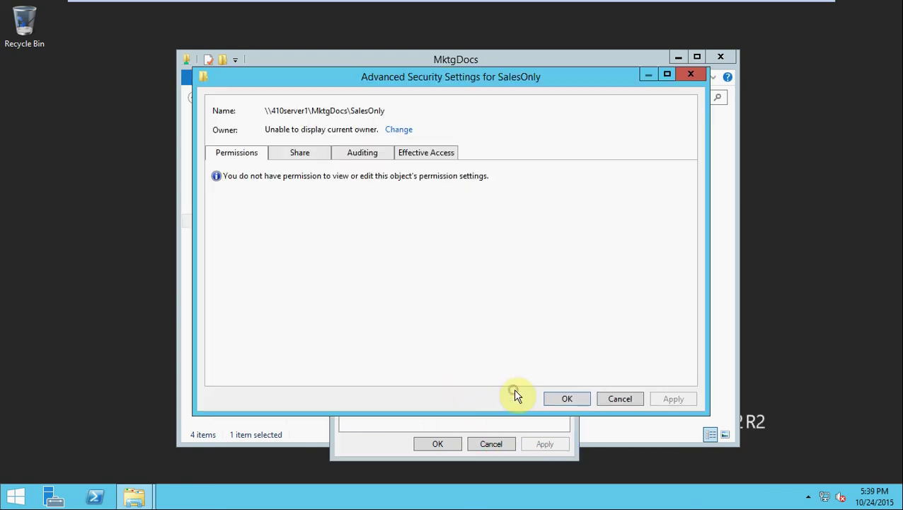
pyautogui.click(634, 398)
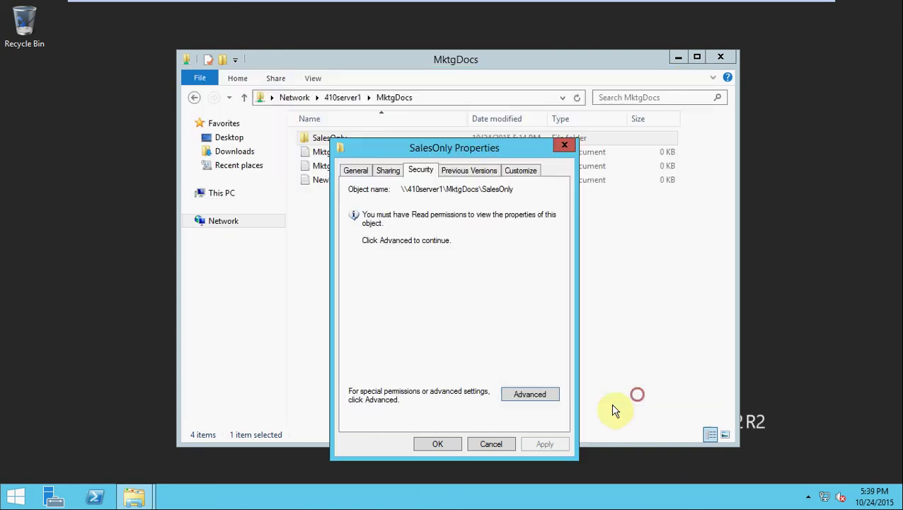
pyautogui.click(501, 444)
pyautogui.click(502, 330)
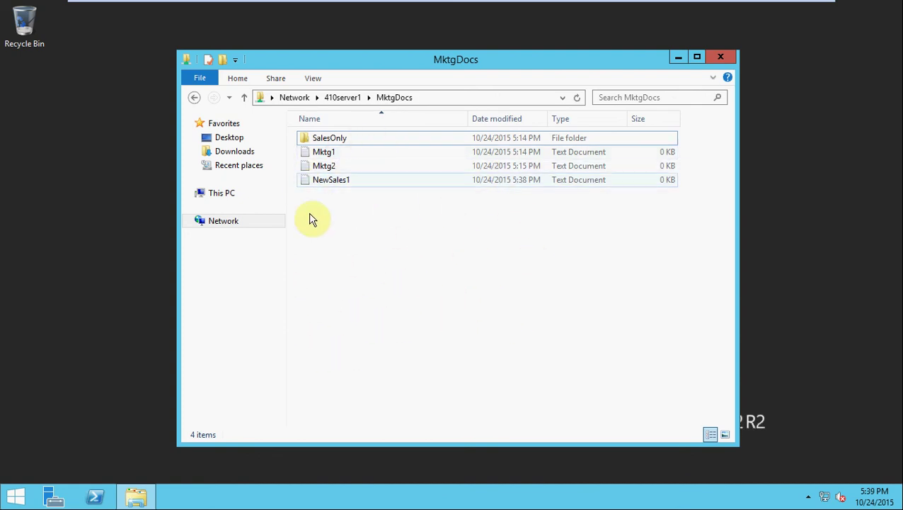
# Deselect SalesOnly and close the File Explorer window showing MktgDocs
pyautogui.click(343, 140)
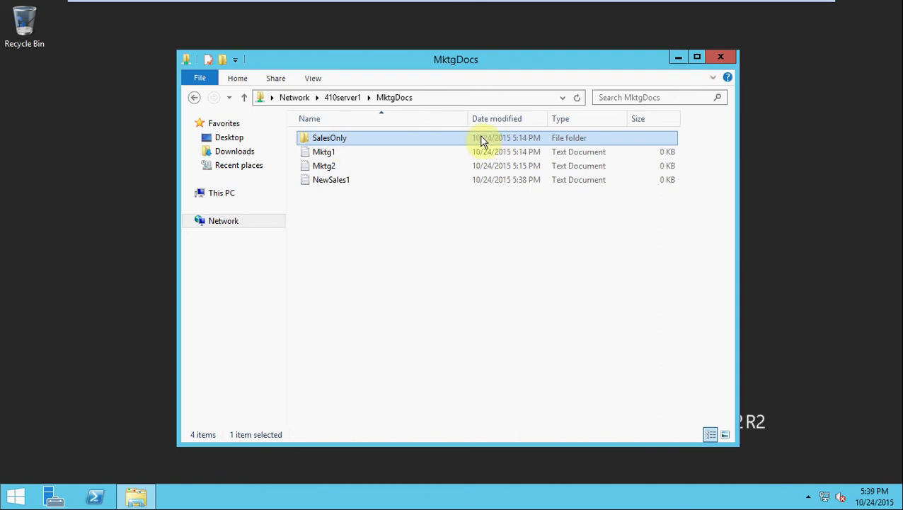
pyautogui.click(555, 269)
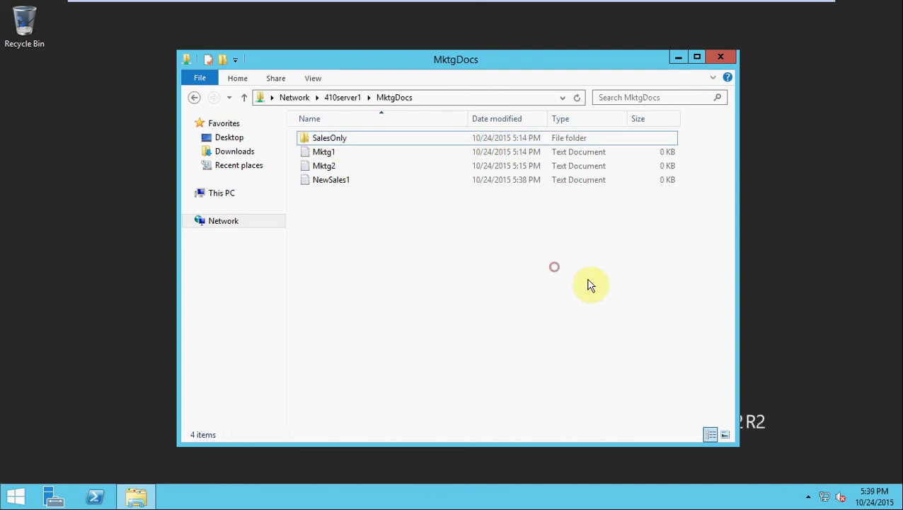
pyautogui.click(714, 64)
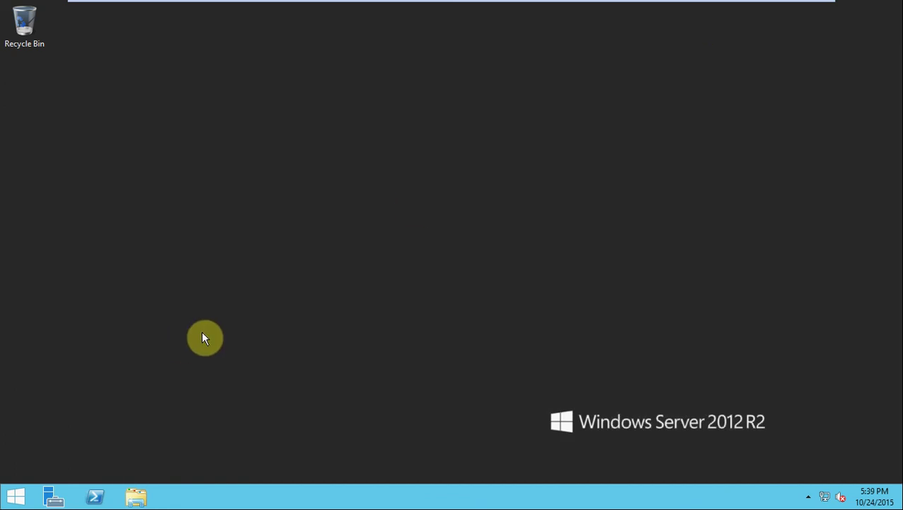
pyautogui.click(16, 493)
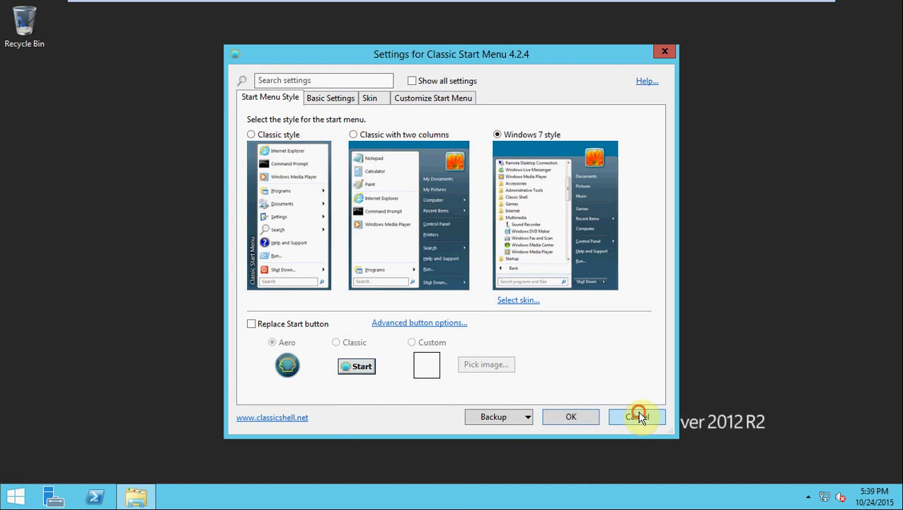
pyautogui.click(637, 415)
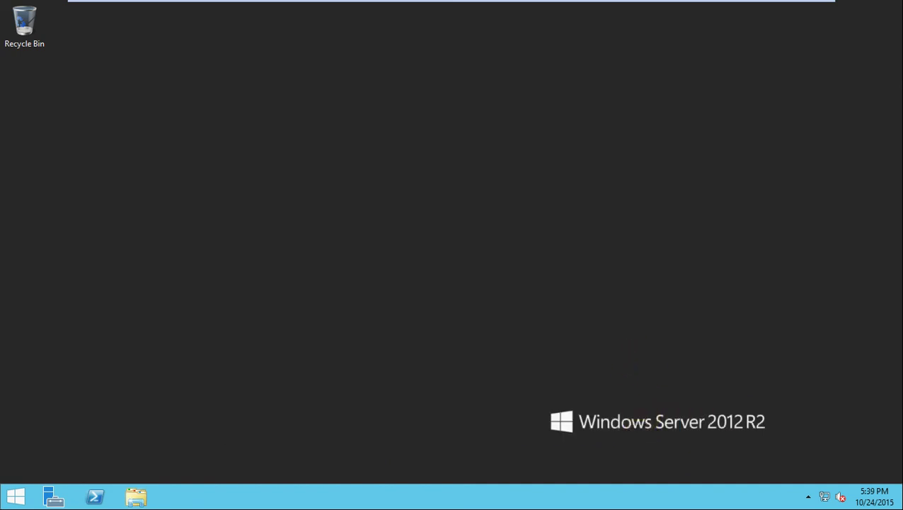